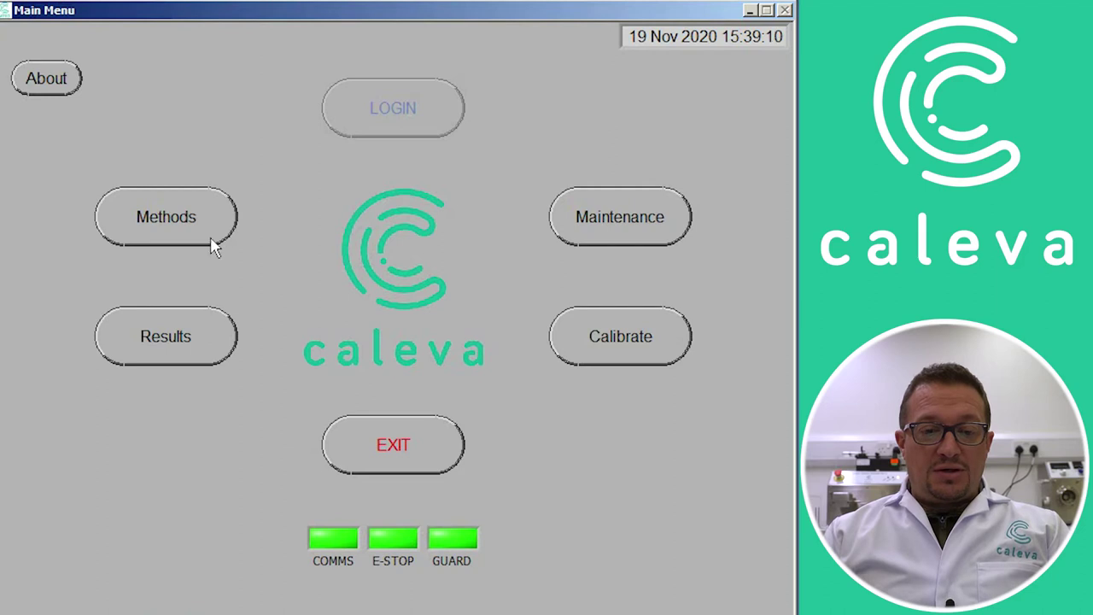
Create a new Variable Mix Time method with VMT-Demo-1.1 selected as its template.
{"action": "left_click", "coordinate": [162, 220]}
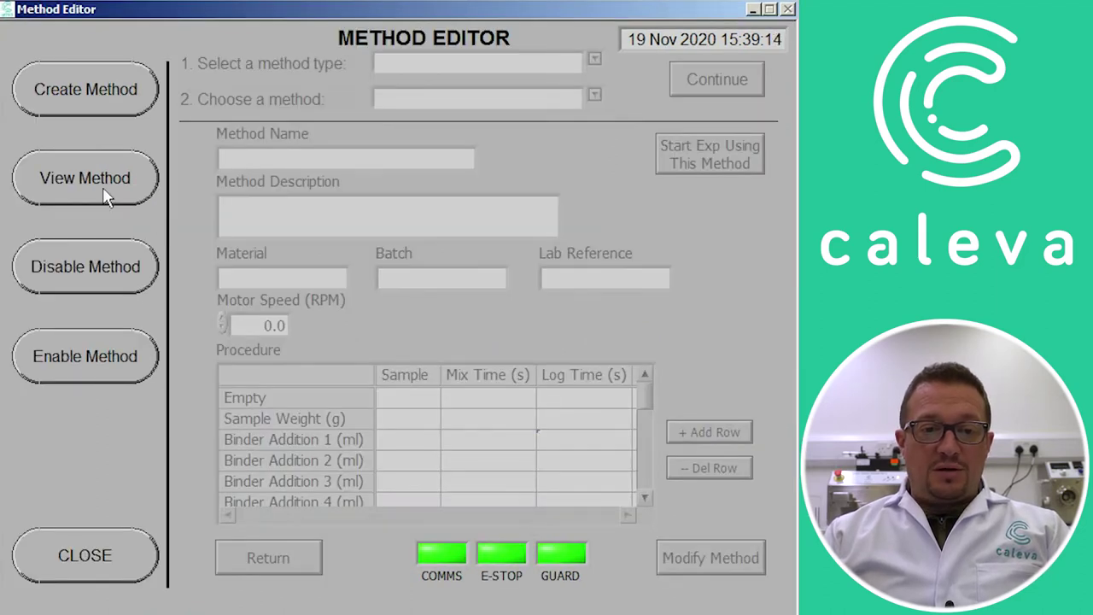
{"action": "left_click", "coordinate": [78, 96]}
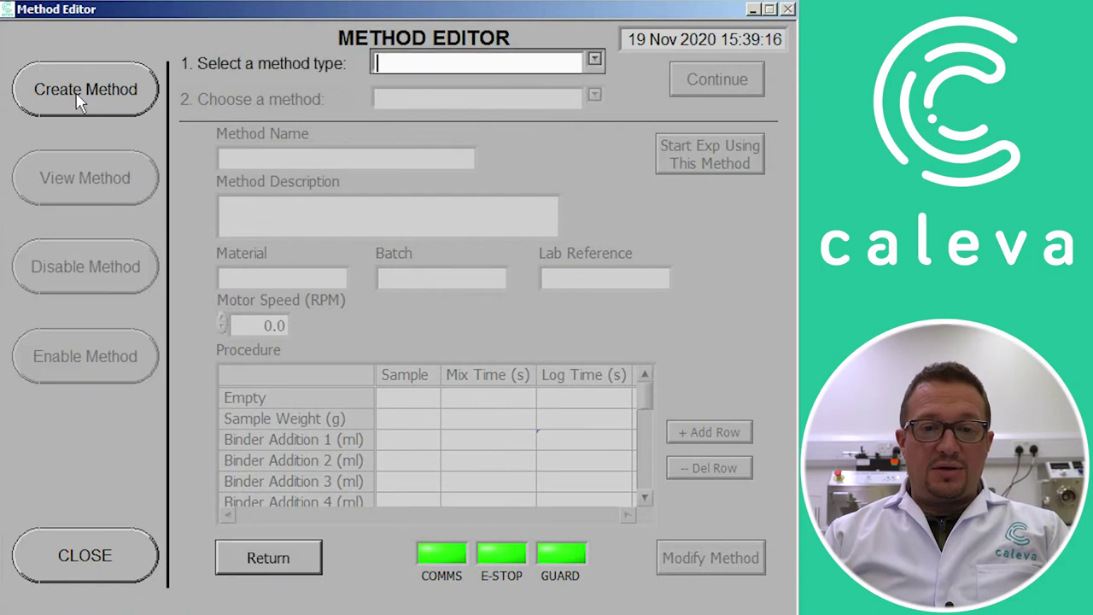
{"action": "left_click", "coordinate": [594, 61]}
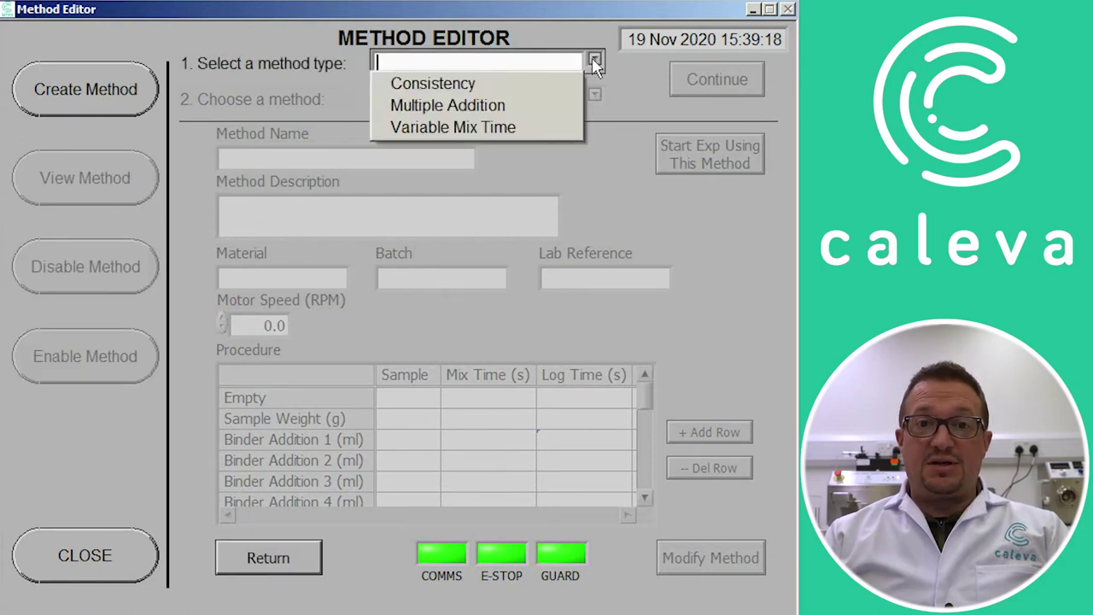
{"action": "left_click", "coordinate": [565, 128]}
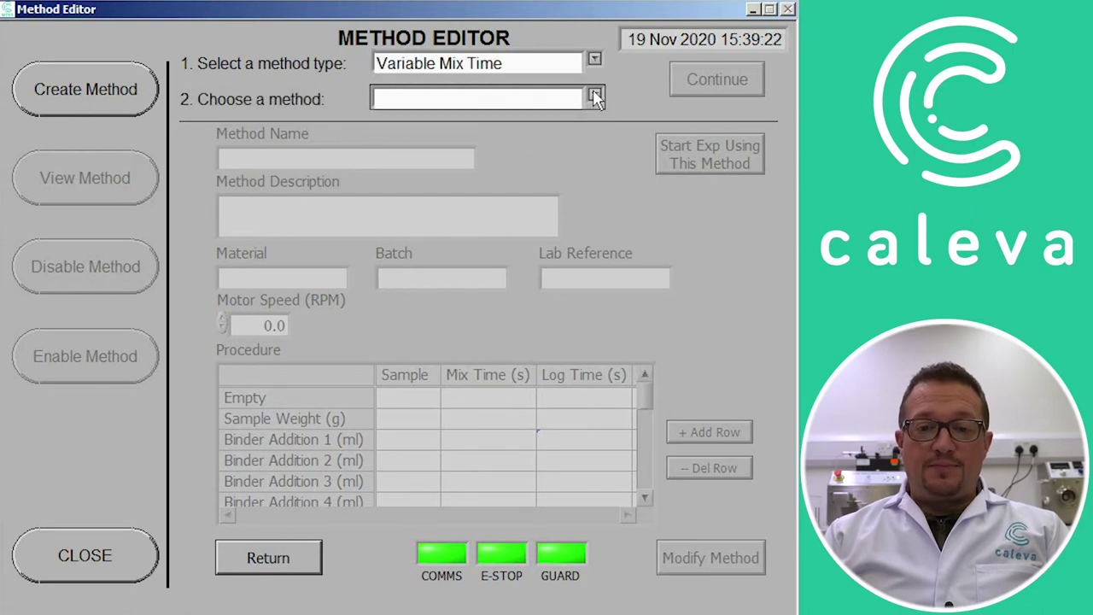
{"action": "left_click", "coordinate": [595, 96]}
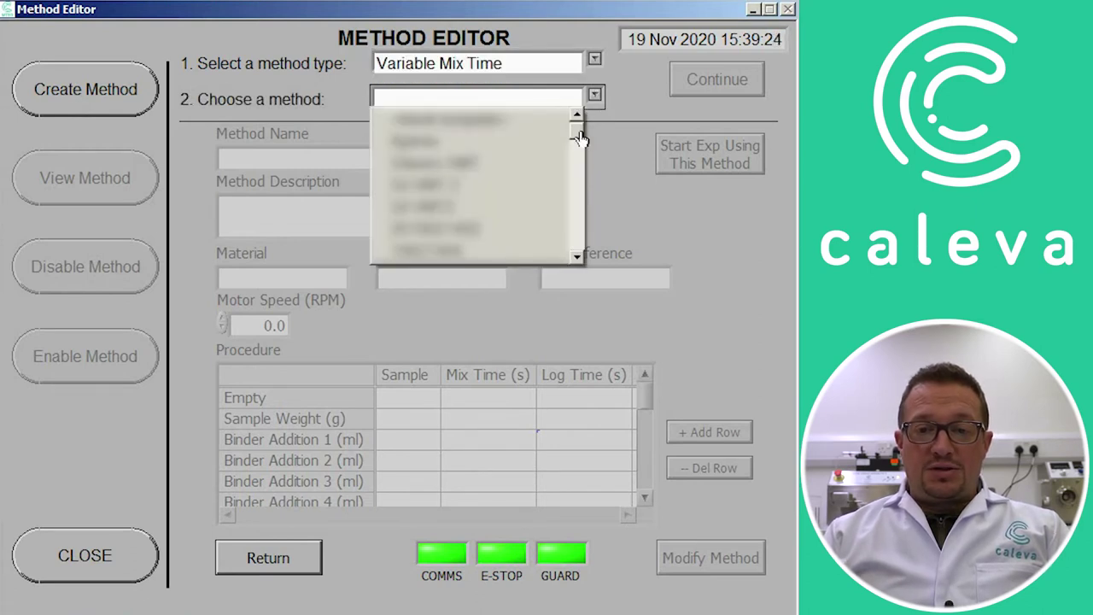
{"action": "left_click_drag", "start_coordinate": [578, 140], "coordinate": [576, 251]}
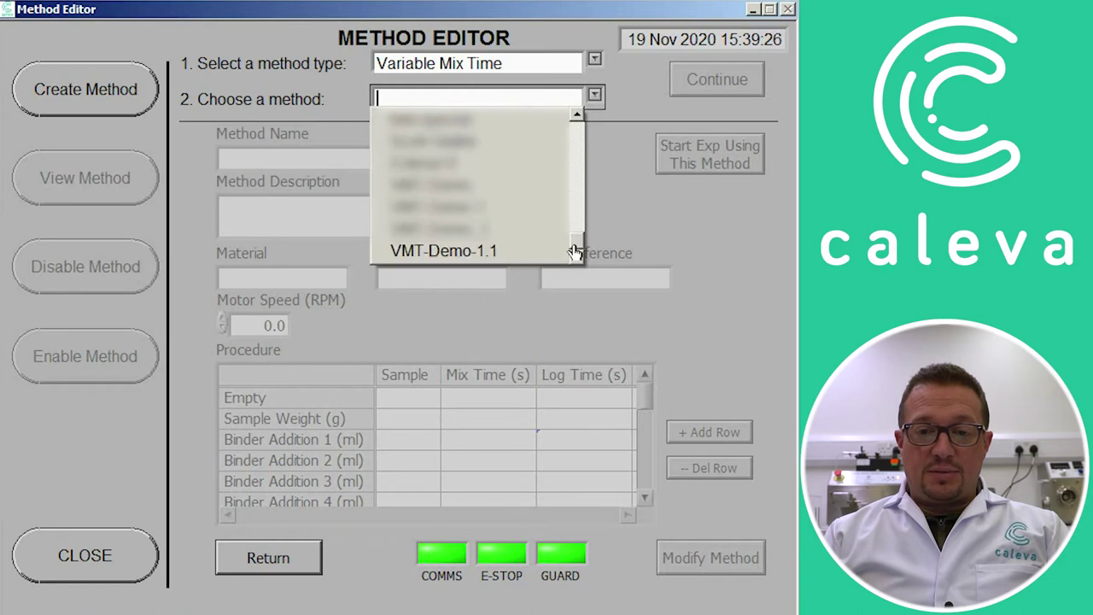
{"action": "left_click", "coordinate": [529, 256]}
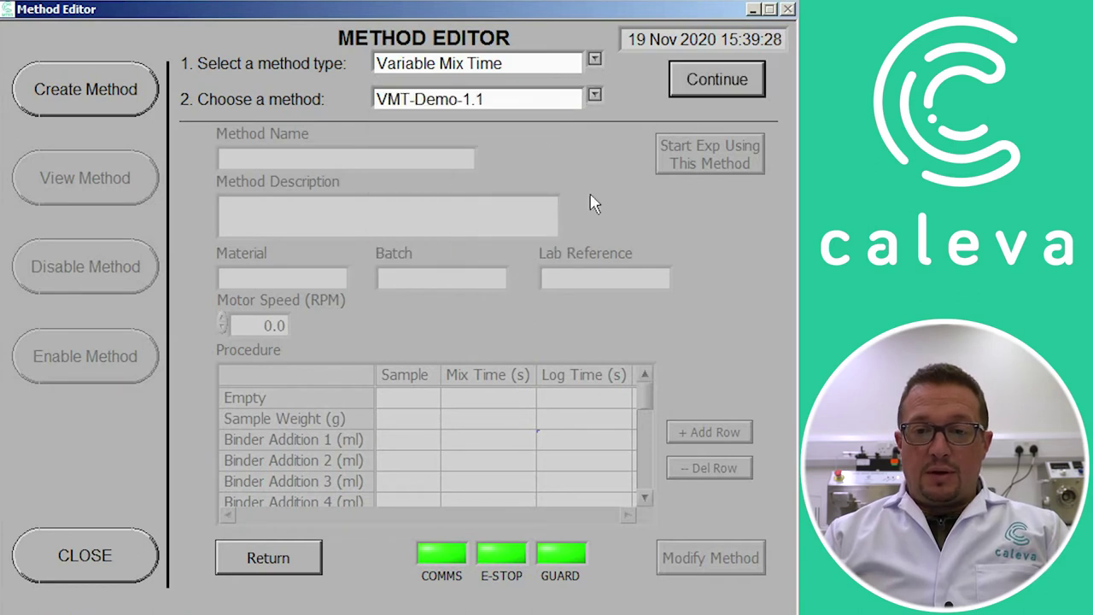
Name the method VMT Demo 2, add a Mixing Period 13 step, and create it.
{"action": "left_click", "coordinate": [705, 94]}
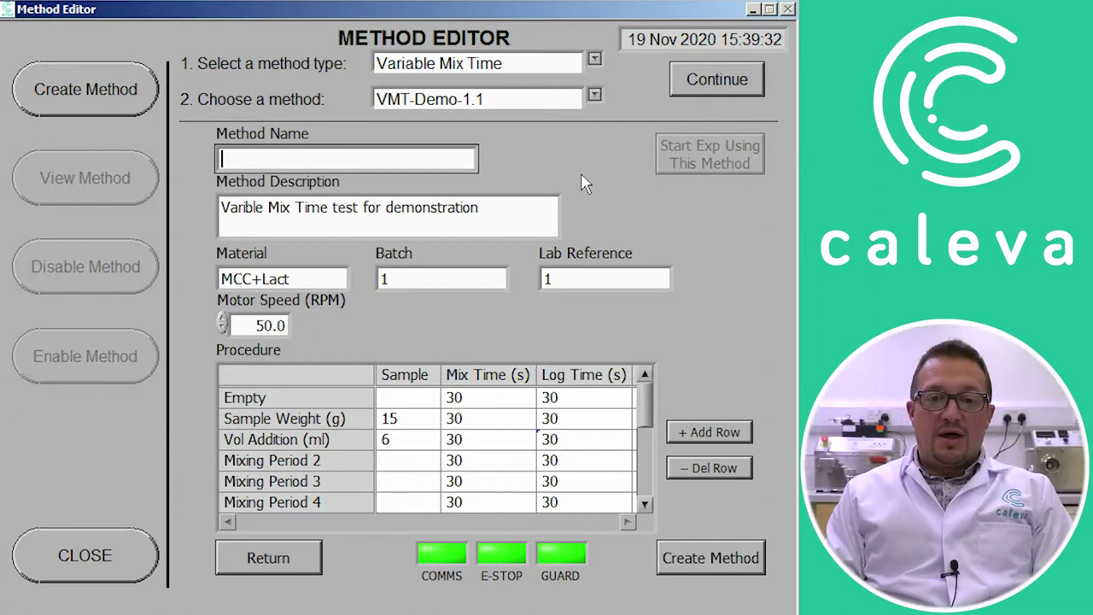
{"action": "type", "text": "VMT"}
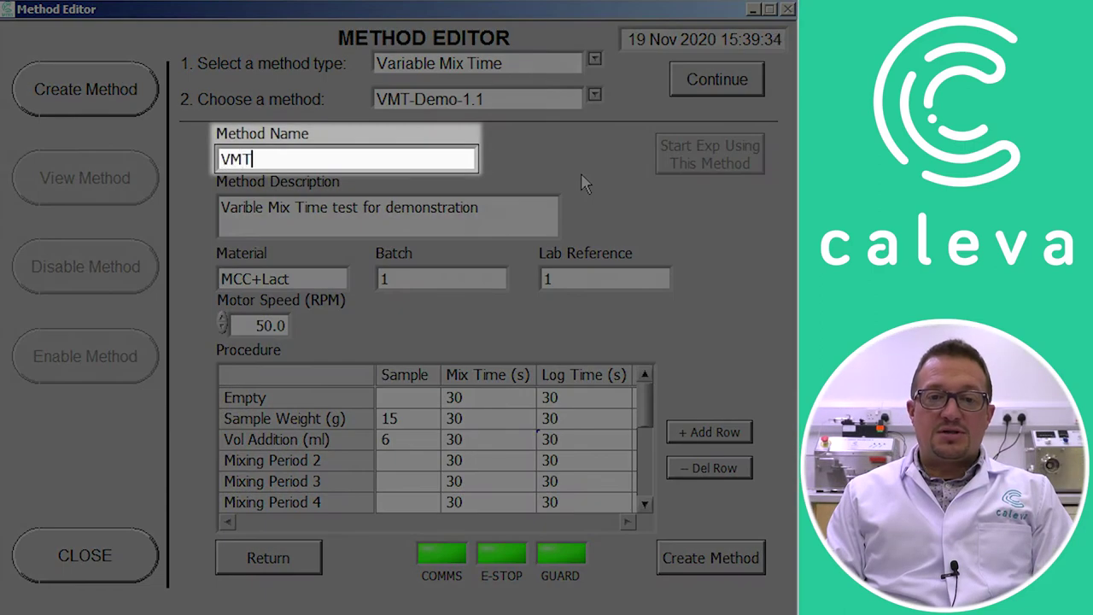
{"action": "type", "text": " Demo 2"}
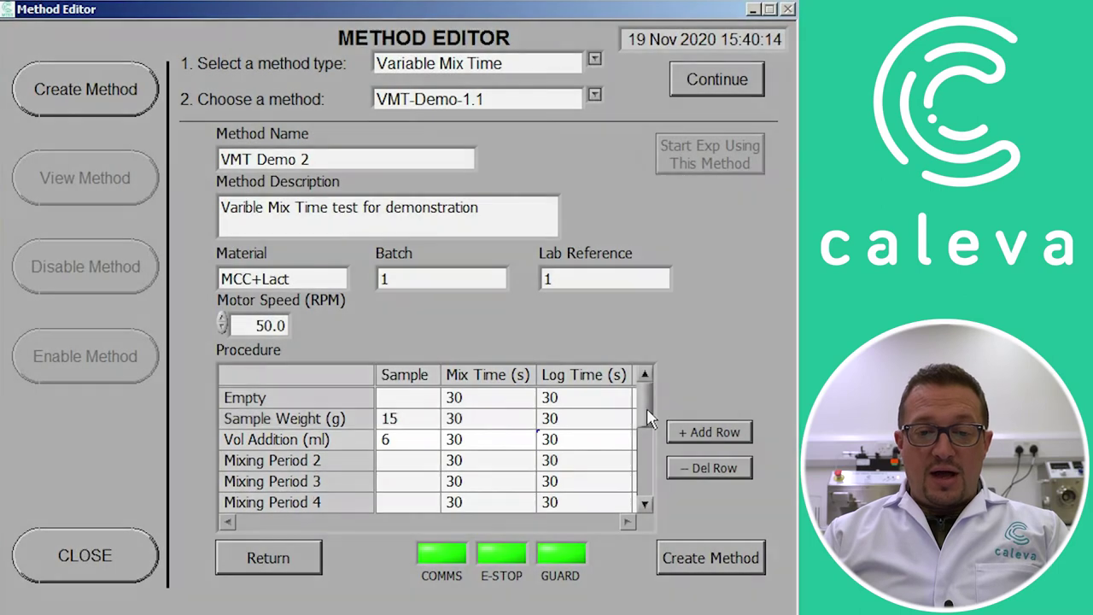
{"action": "left_click_drag", "start_coordinate": [647, 407], "coordinate": [655, 479]}
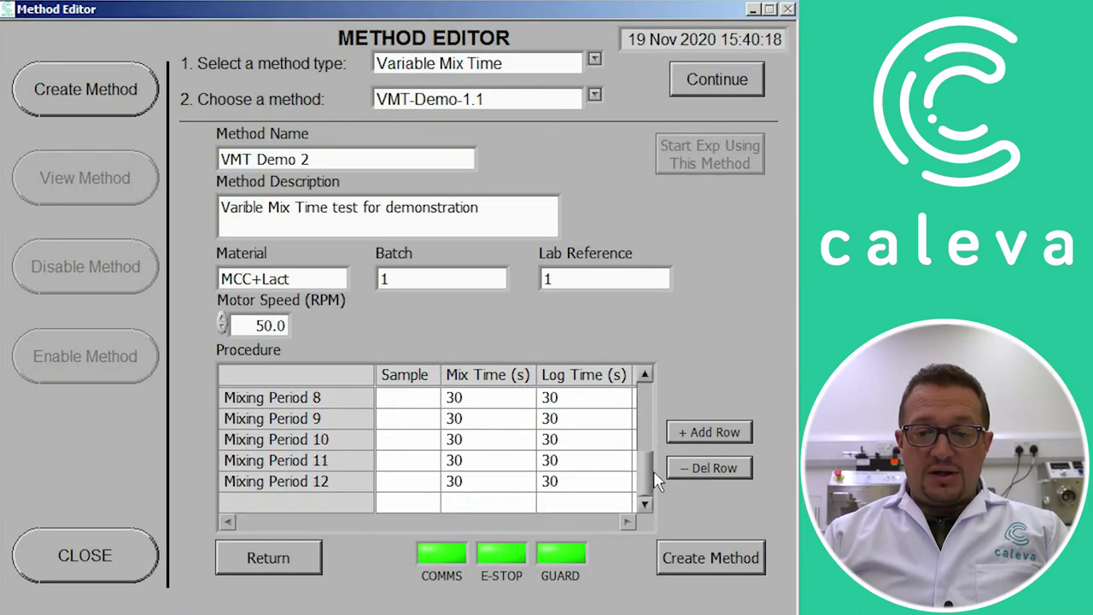
{"action": "left_click", "coordinate": [696, 435]}
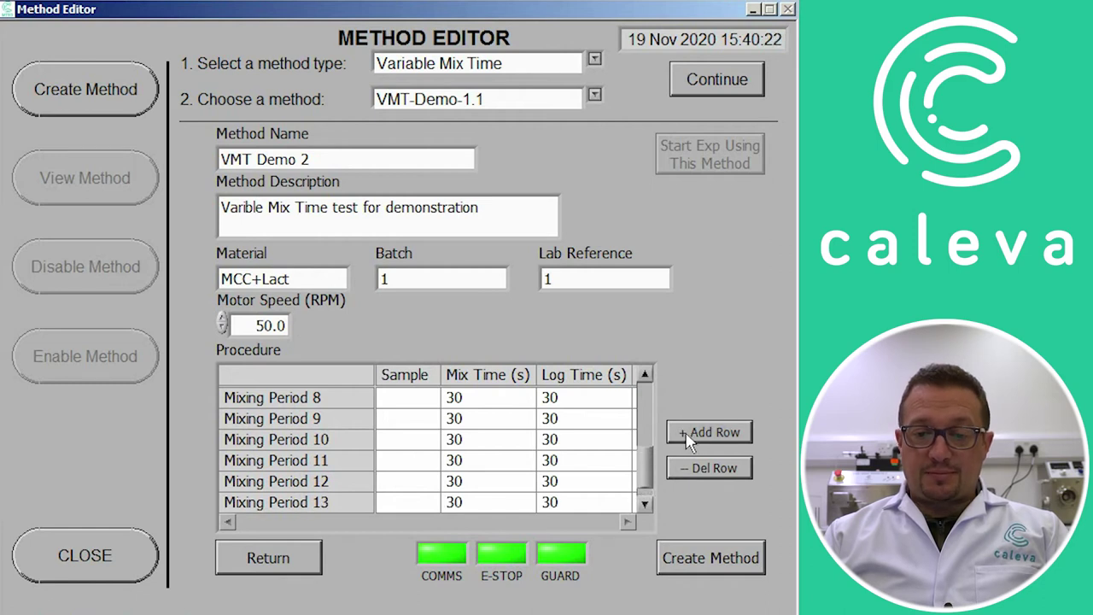
{"action": "left_click_drag", "start_coordinate": [647, 470], "coordinate": [642, 482]}
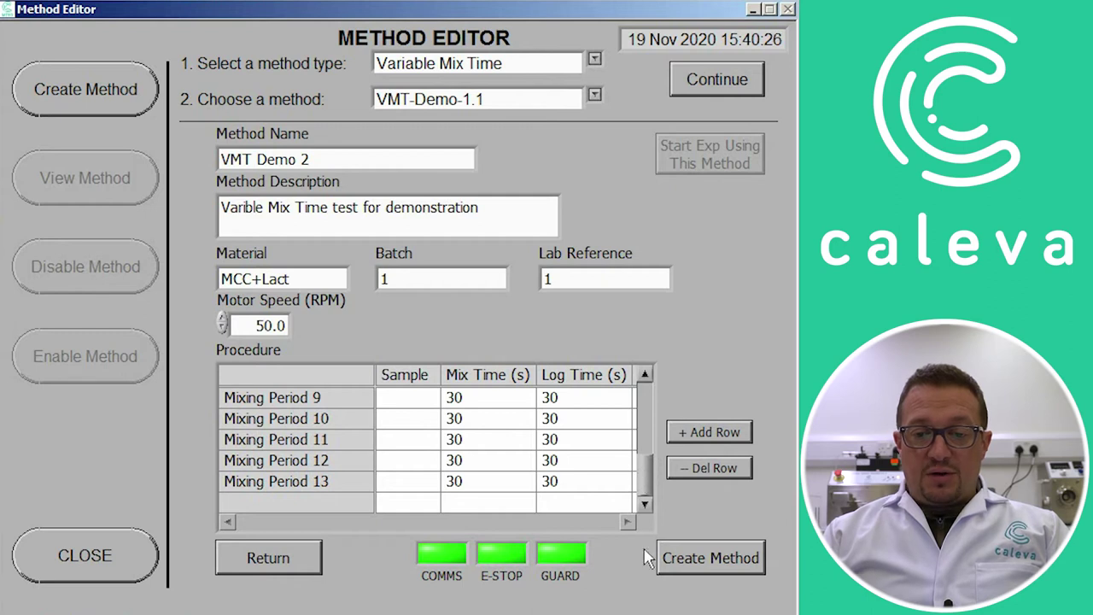
{"action": "left_click_drag", "start_coordinate": [647, 484], "coordinate": [635, 404]}
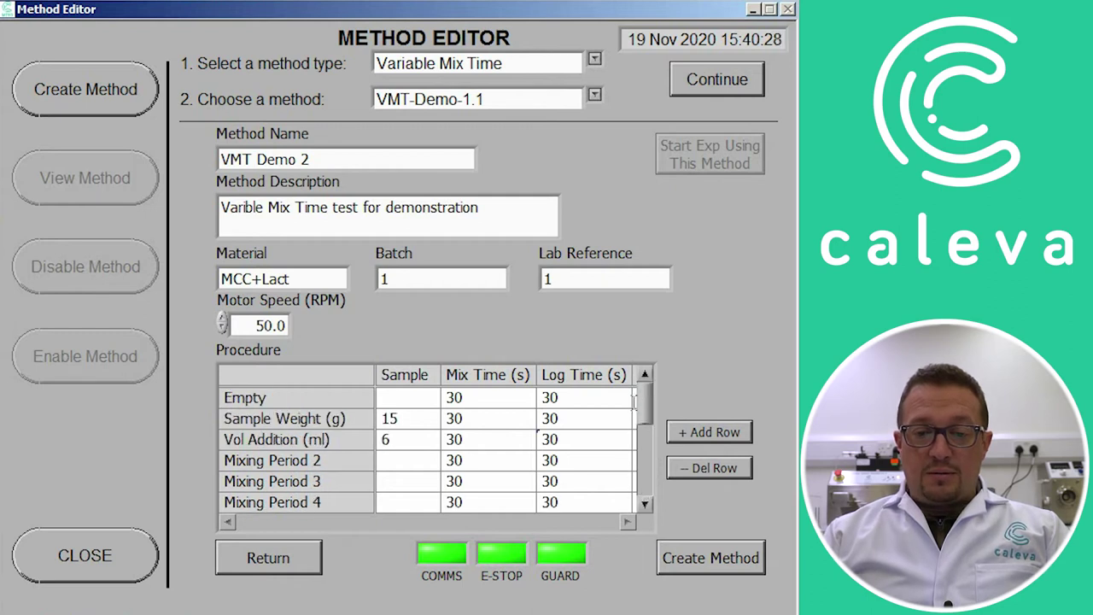
{"action": "left_click", "coordinate": [670, 555]}
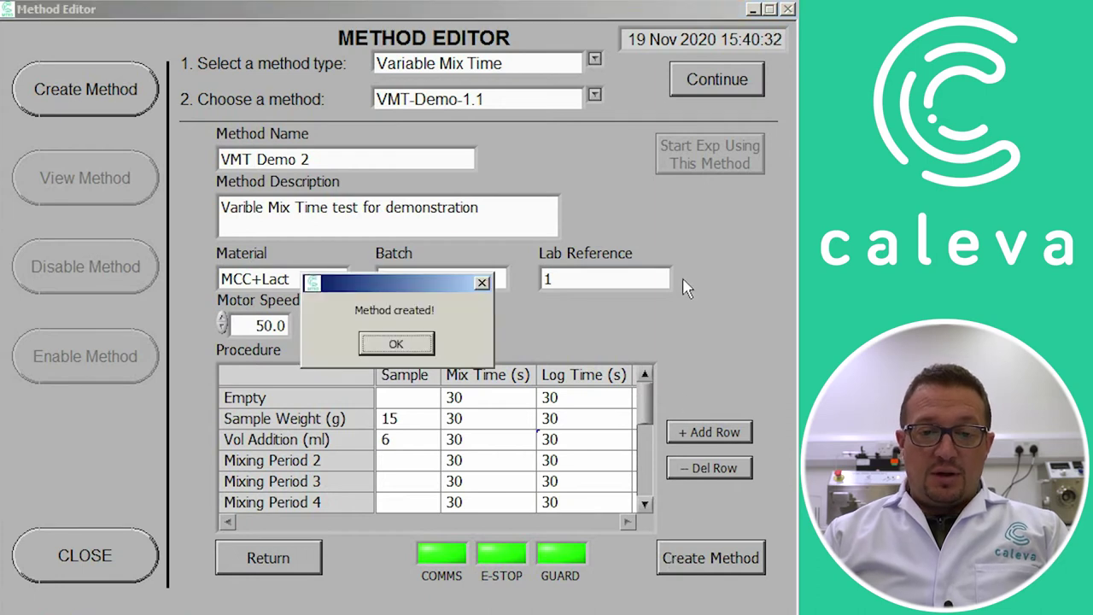
Reopen the saved Variable Mix Time method VMT Demo 2 in the Method Editor.
{"action": "left_click", "coordinate": [396, 344]}
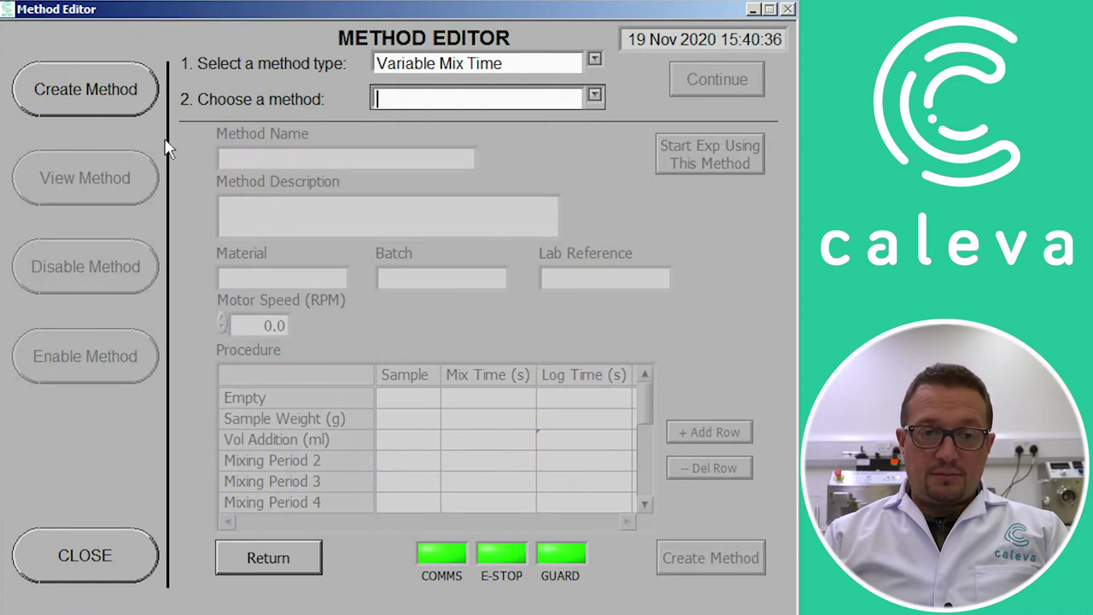
{"action": "left_click", "coordinate": [253, 555]}
{"action": "left_click", "coordinate": [49, 183]}
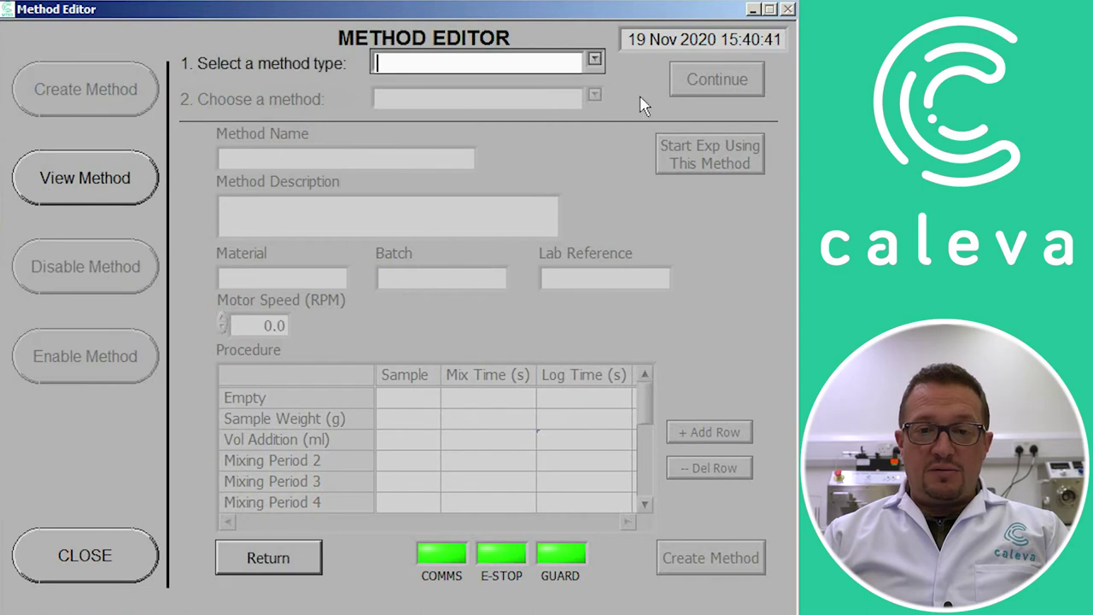
{"action": "left_click", "coordinate": [594, 60]}
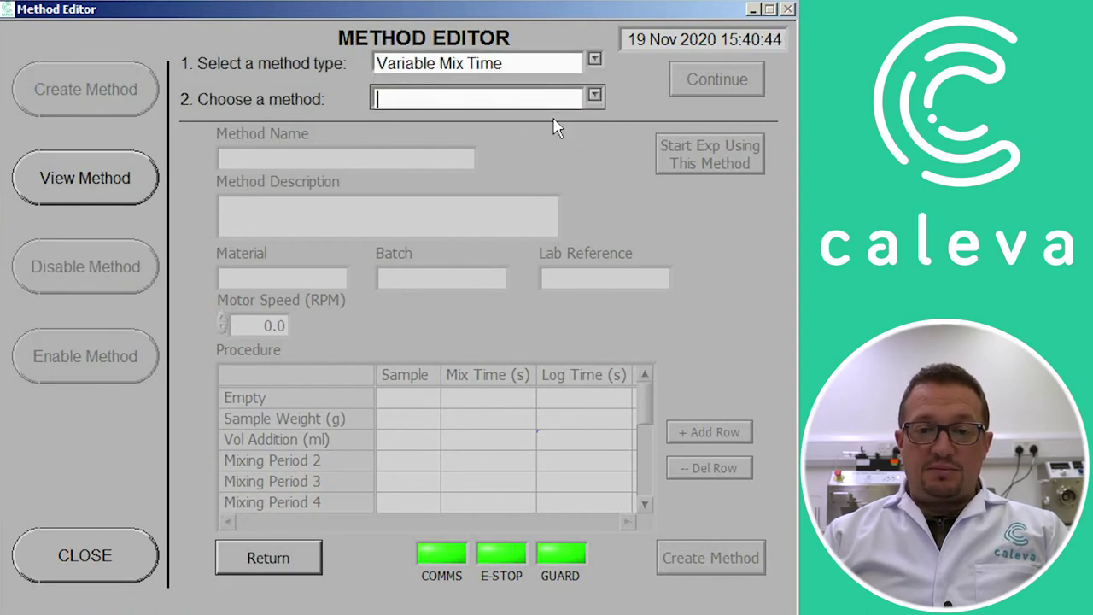
{"action": "left_click", "coordinate": [555, 126]}
{"action": "left_click", "coordinate": [594, 98]}
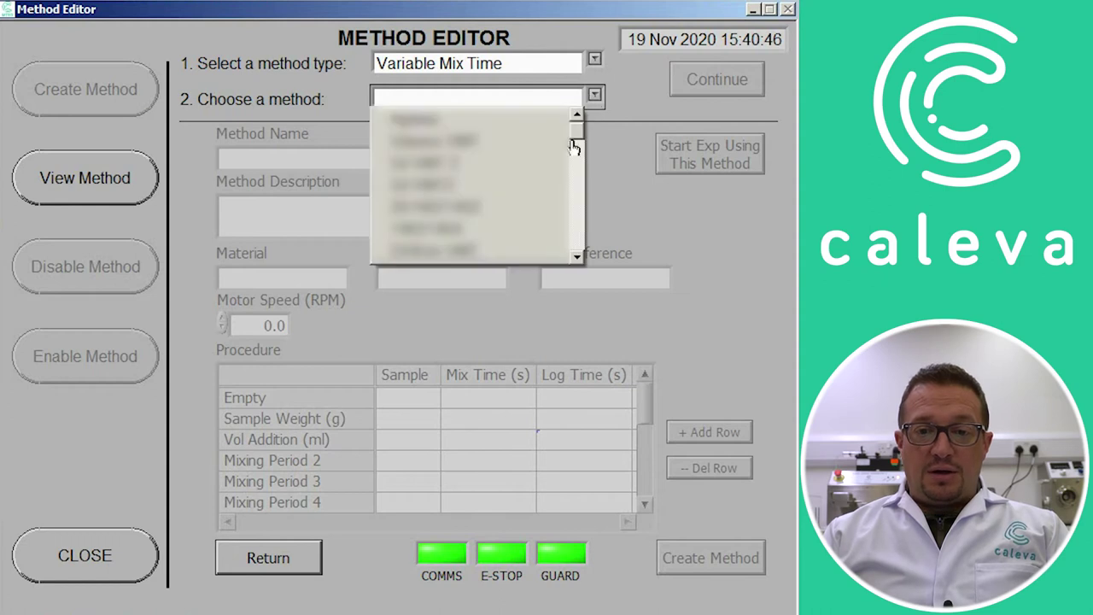
{"action": "left_click_drag", "start_coordinate": [575, 144], "coordinate": [579, 252]}
{"action": "left_click", "coordinate": [554, 251]}
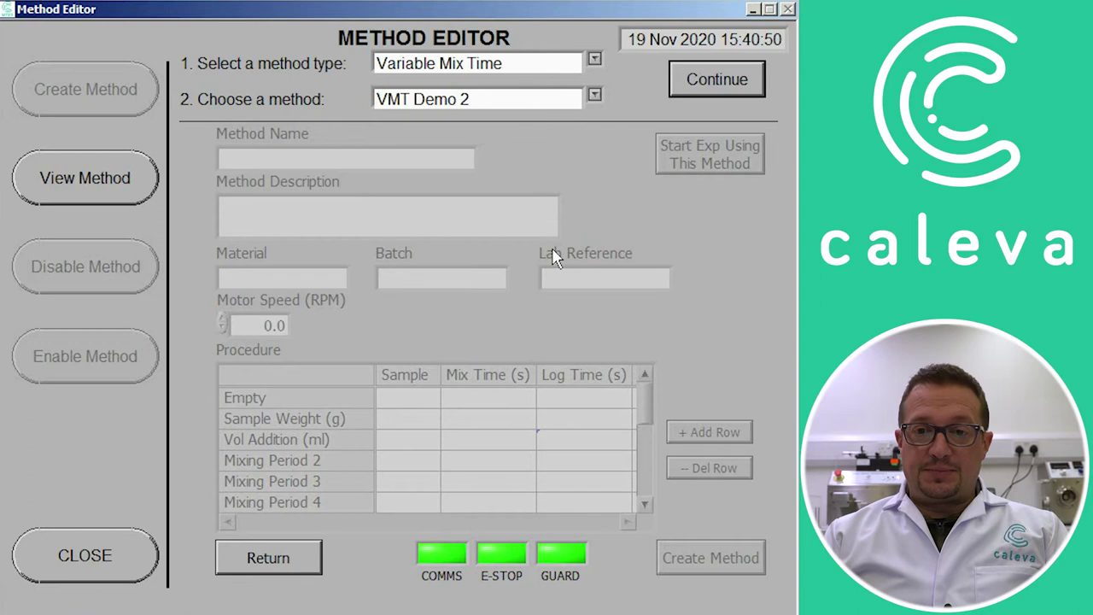
{"action": "left_click", "coordinate": [698, 96]}
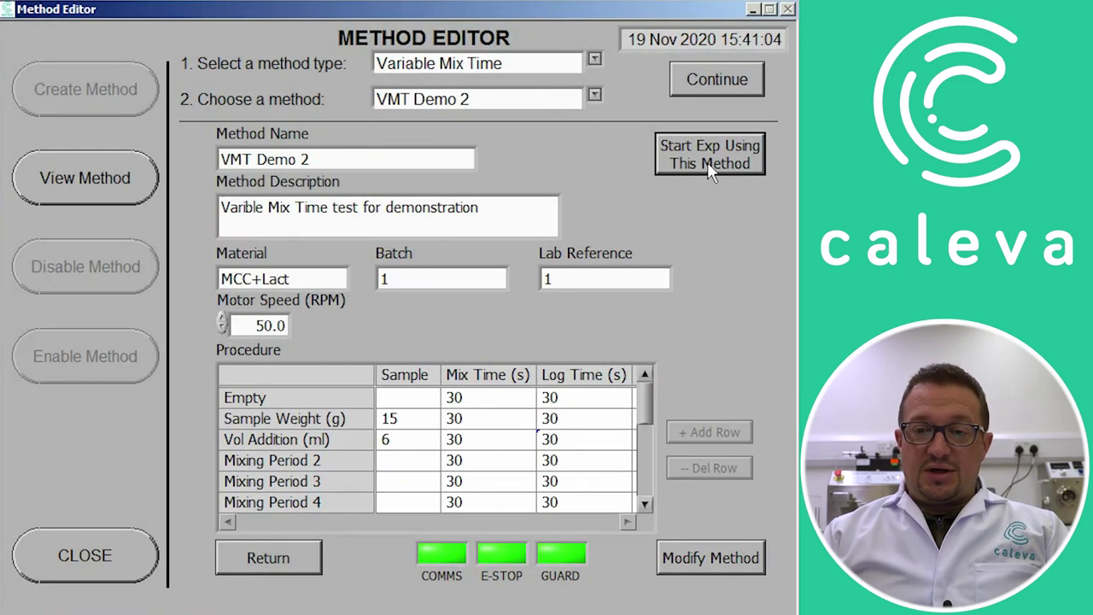
Start an experiment from VMT Demo 2 named VMTMcclac3, described 'Mix time demo', with the operator's name.
{"action": "left_click", "coordinate": [708, 163]}
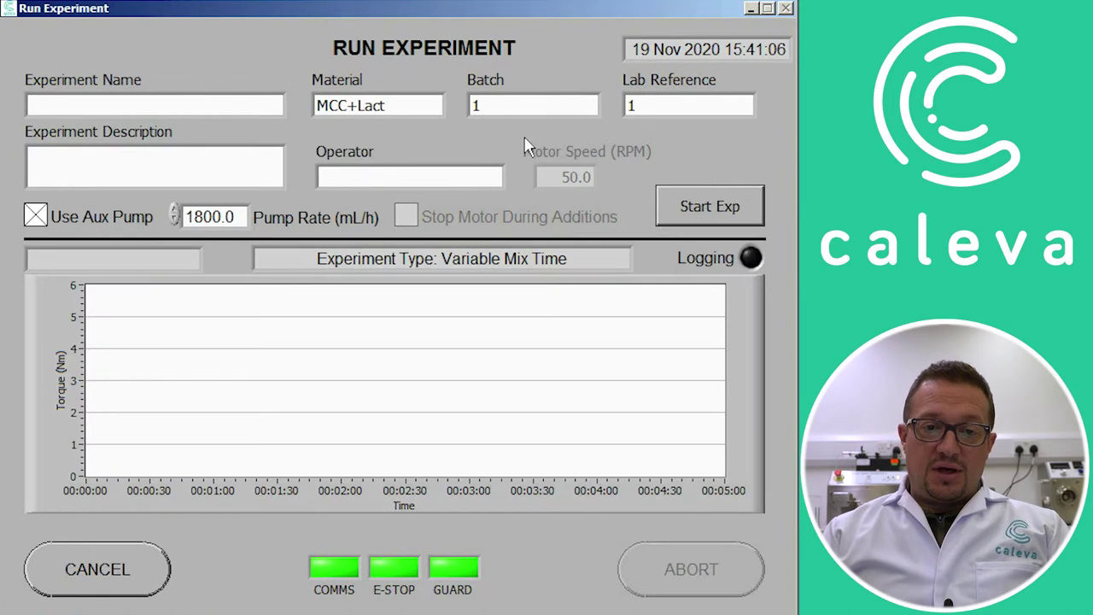
{"action": "left_click", "coordinate": [167, 103]}
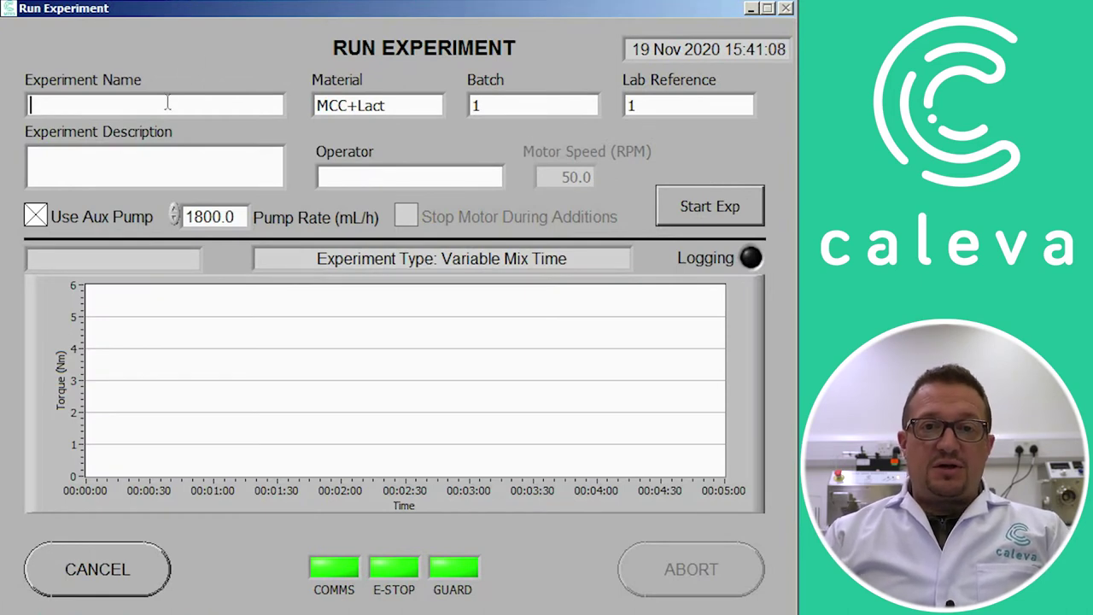
{"action": "type", "text": "VM"}
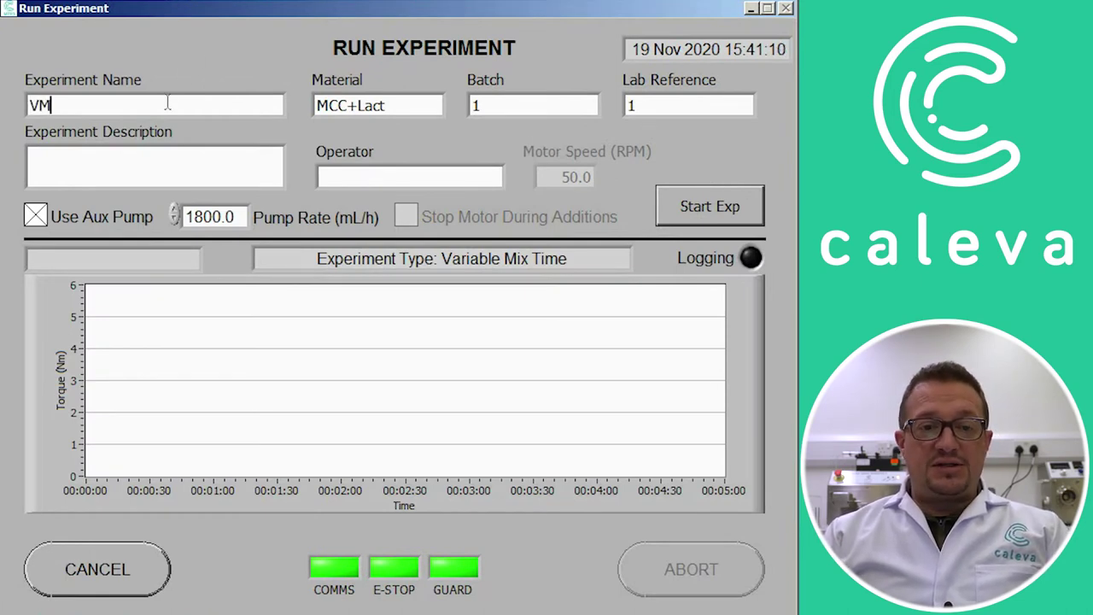
{"action": "type", "text": "TMcclac3"}
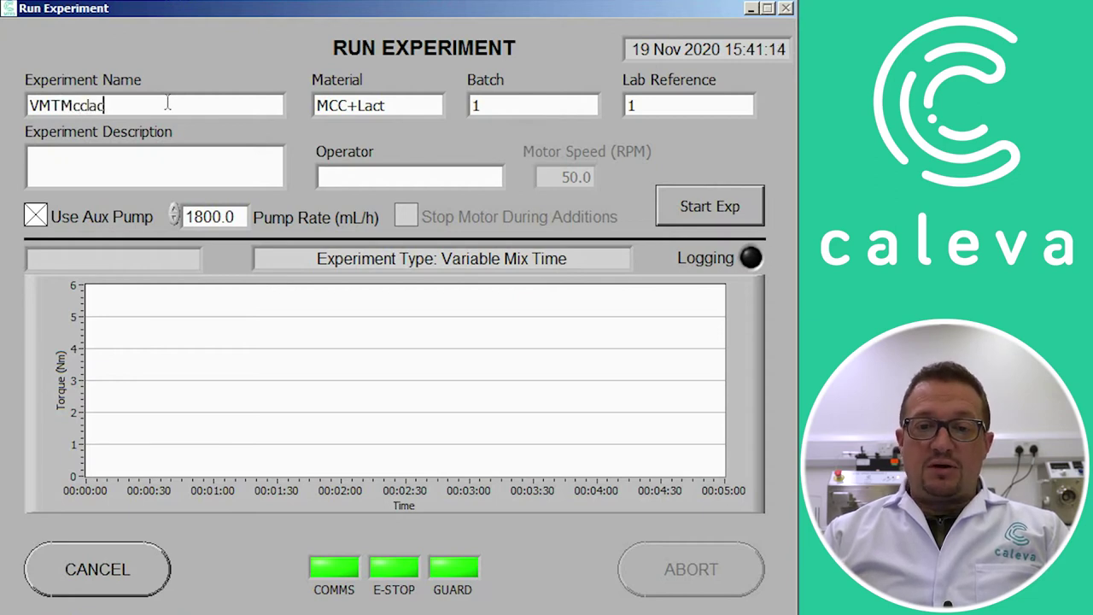
{"action": "left_click", "coordinate": [210, 172]}
{"action": "type", "text": "M"}
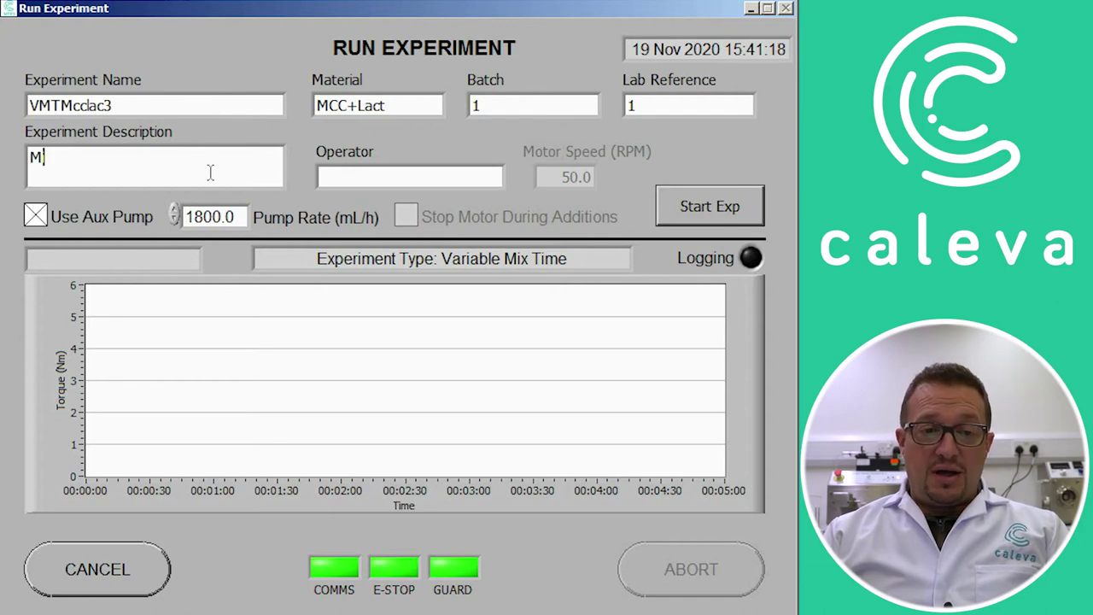
{"action": "type", "text": "ix "}
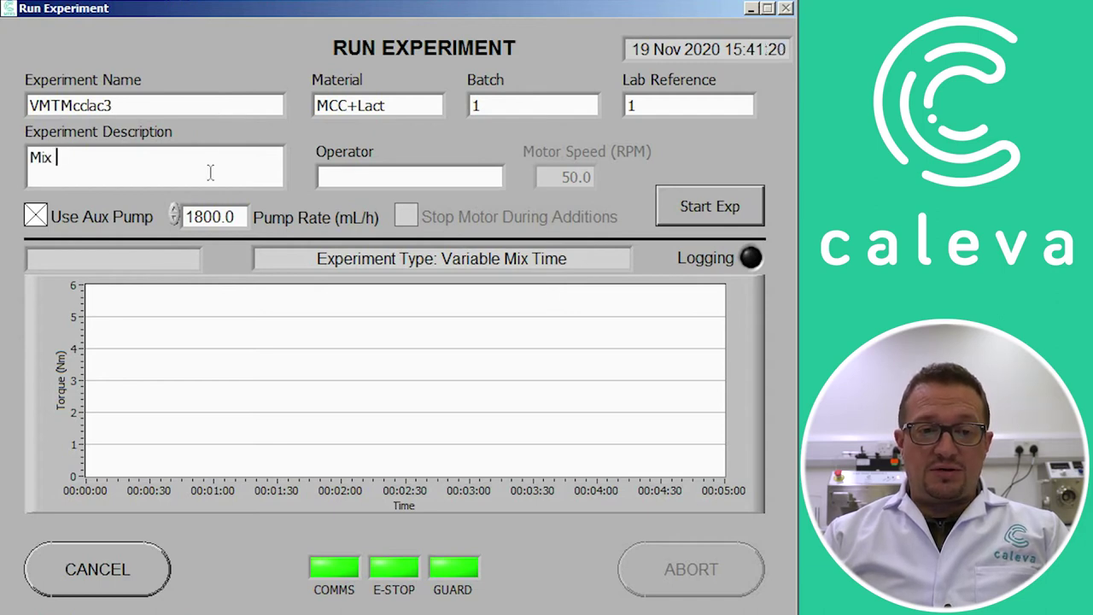
{"action": "type", "text": "time demo"}
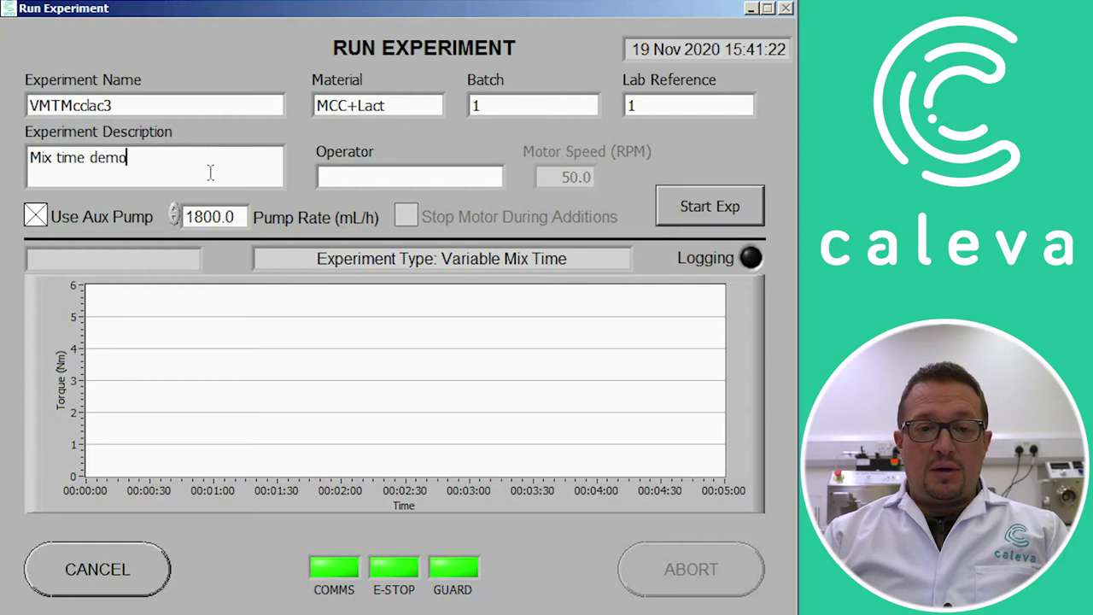
{"action": "left_click", "coordinate": [378, 173]}
{"action": "type", "text": "Scott"}
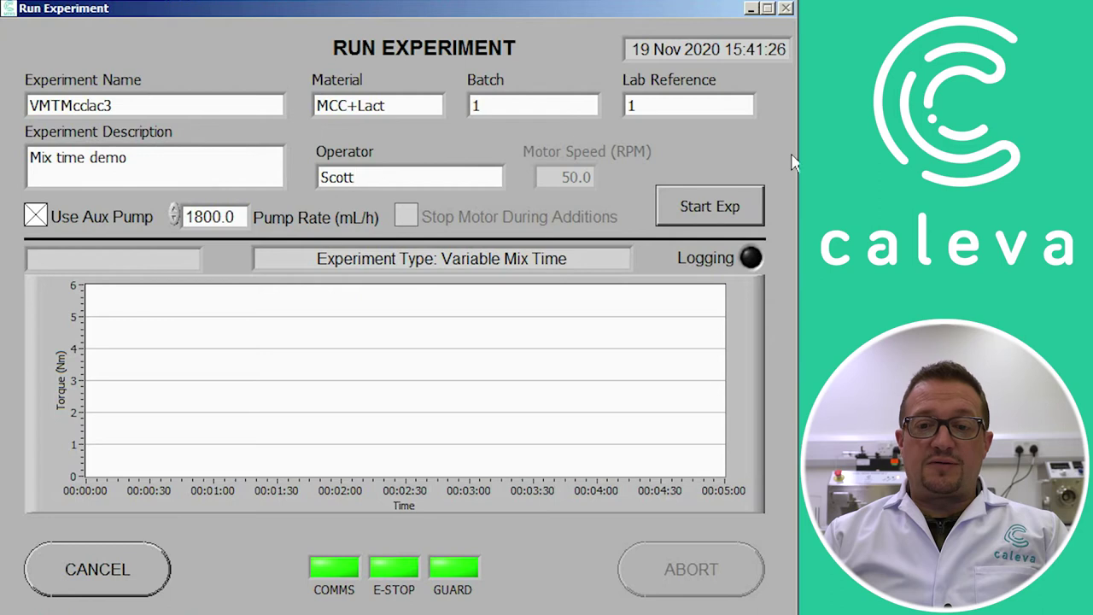
Start the experiment and confirm the 15.0 g sample is loaded so all 15 steps run.
{"action": "left_click", "coordinate": [719, 205]}
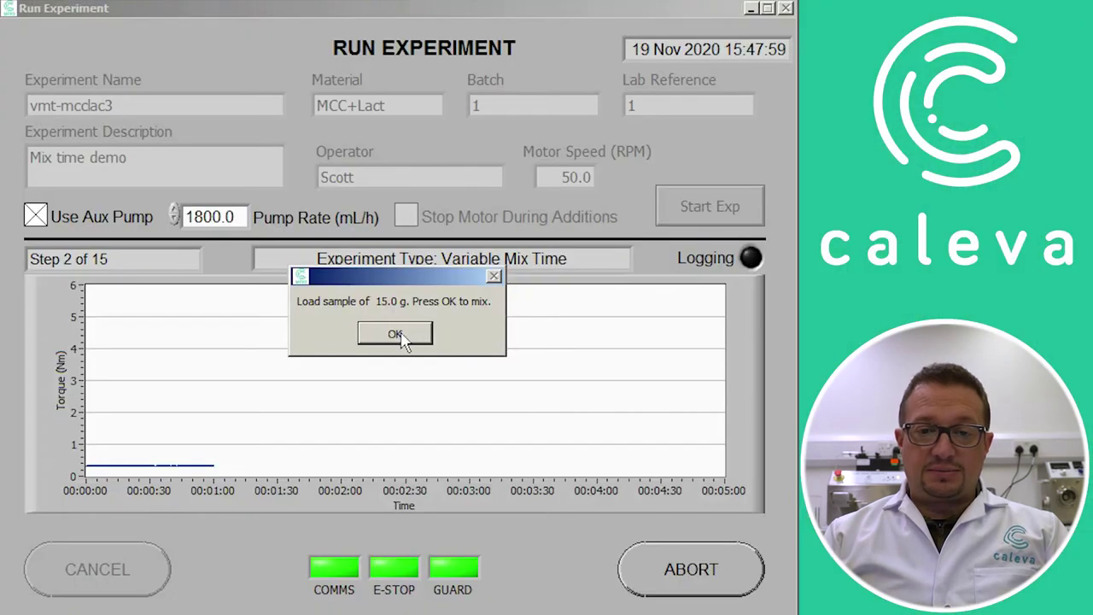
{"action": "left_click", "coordinate": [395, 334]}
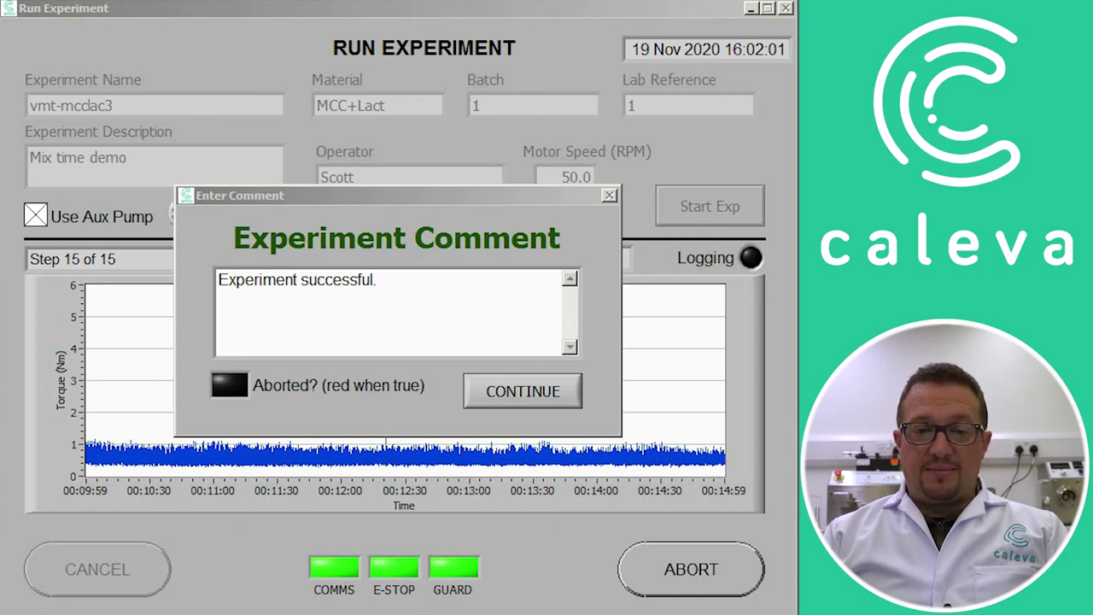
Save the finished run's data and go to Individual Experiments results.
{"action": "left_click", "coordinate": [522, 391]}
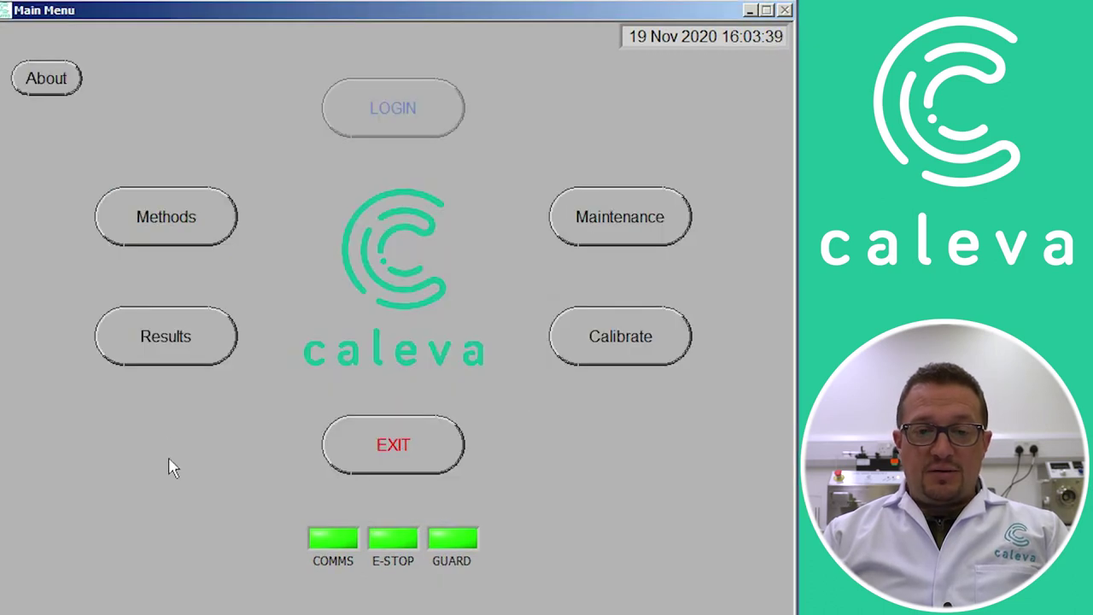
{"action": "left_click", "coordinate": [149, 330]}
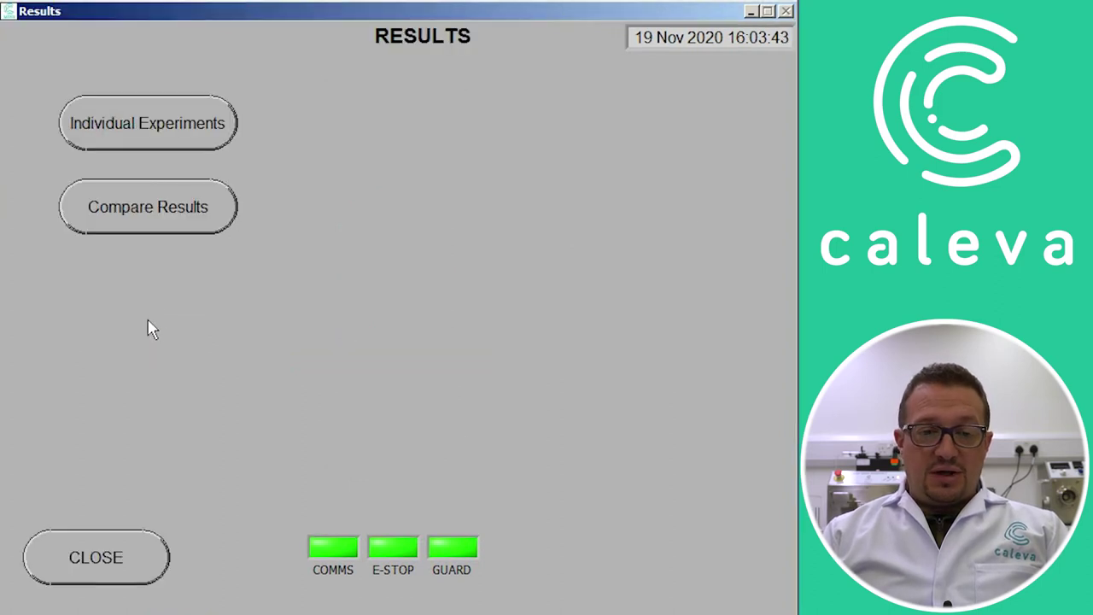
{"action": "left_click", "coordinate": [155, 150]}
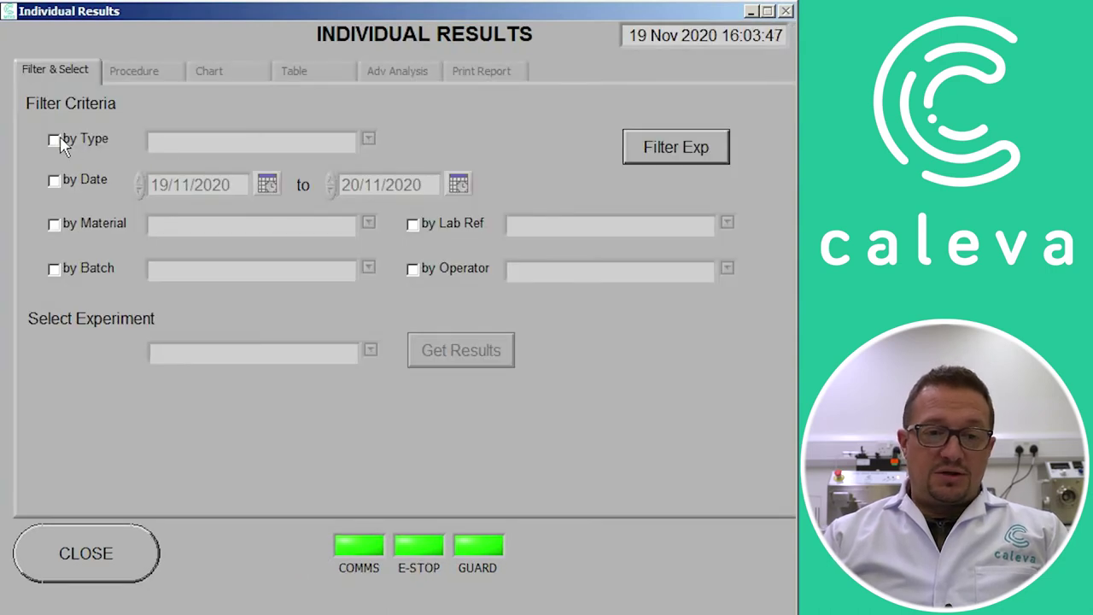
Filter Variable Mix Time experiments by date and load the results for vmt-mcclac3.
{"action": "left_click", "coordinate": [55, 140]}
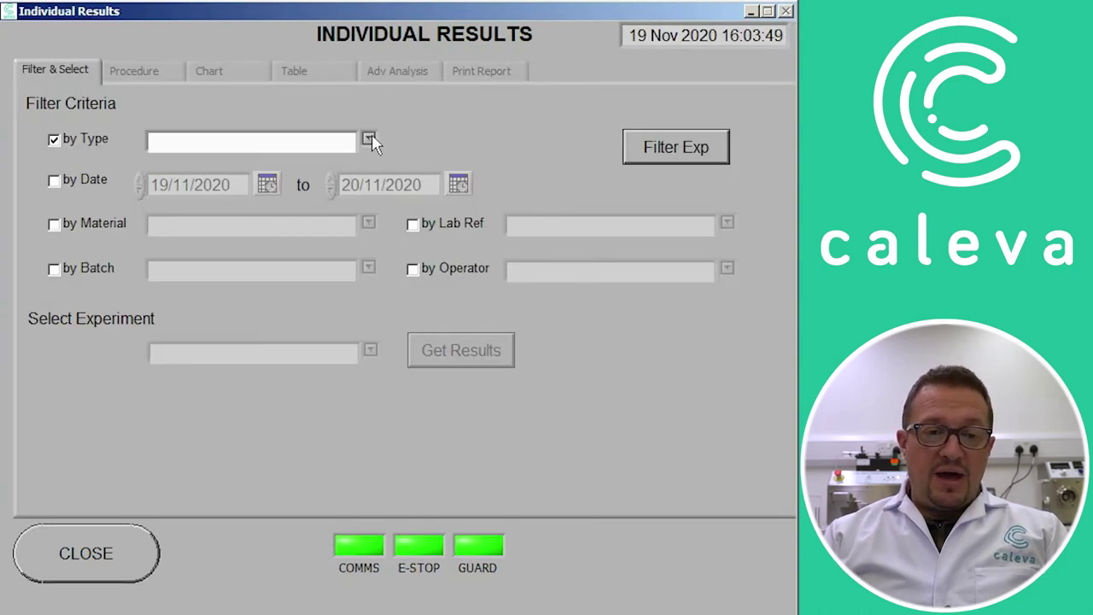
{"action": "left_click", "coordinate": [370, 140]}
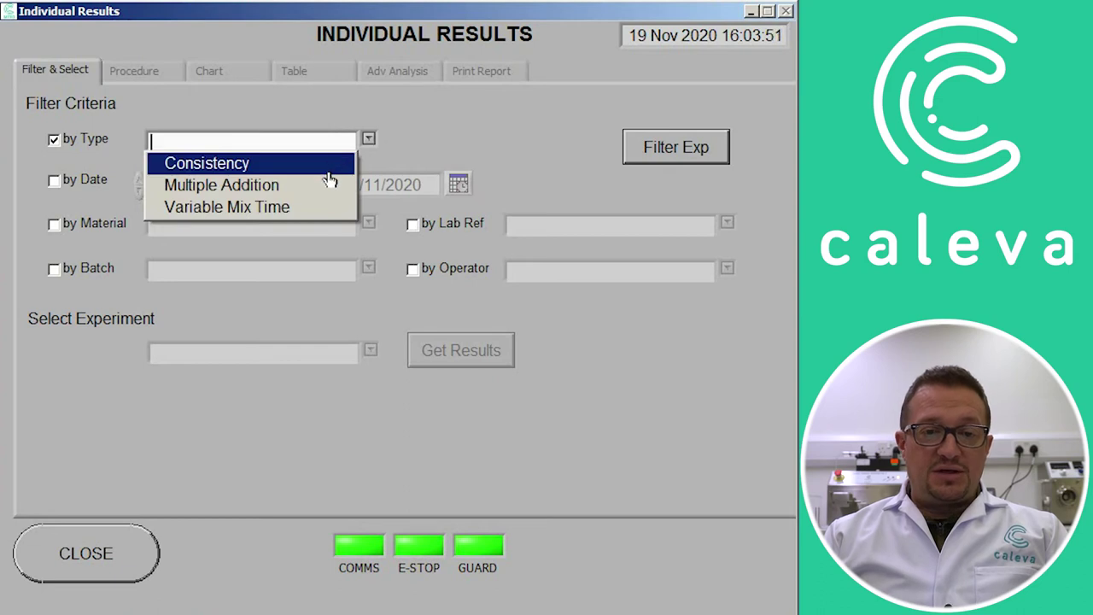
{"action": "left_click", "coordinate": [324, 207]}
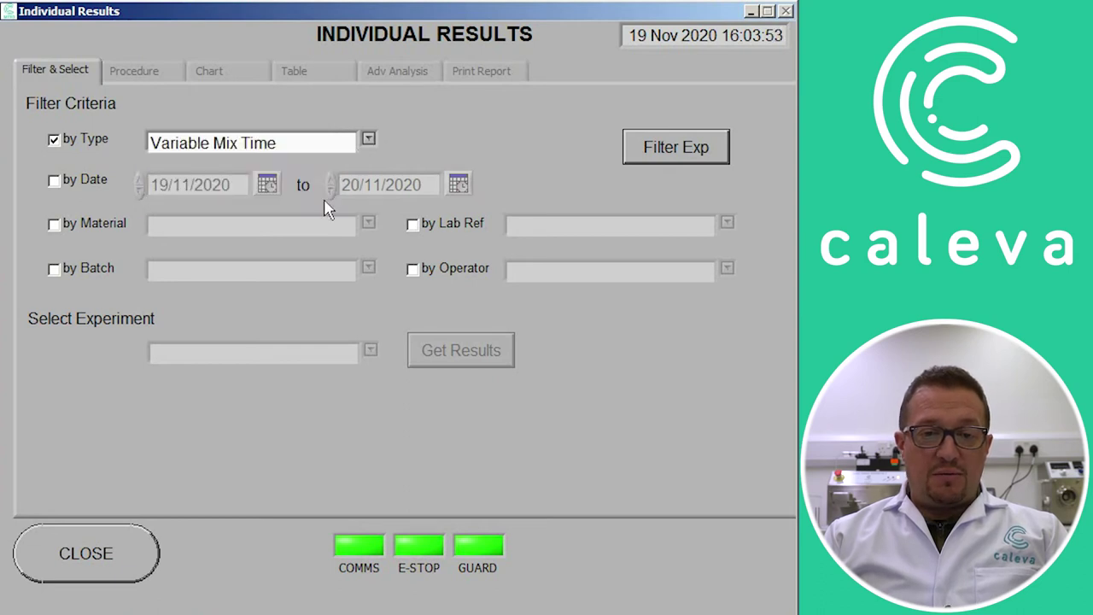
{"action": "left_click", "coordinate": [53, 182]}
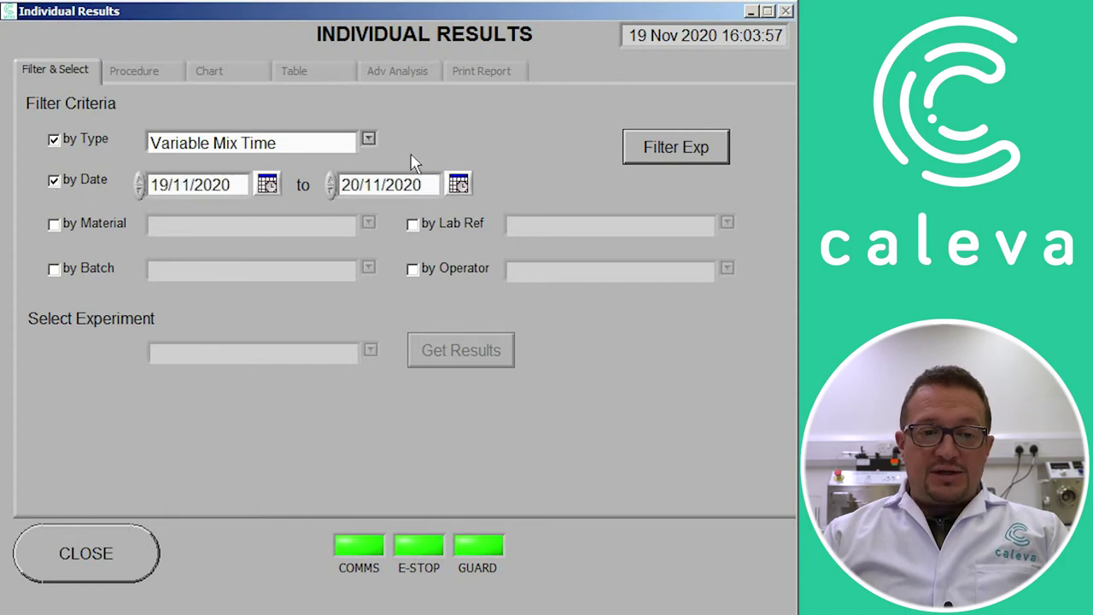
{"action": "left_click", "coordinate": [647, 168]}
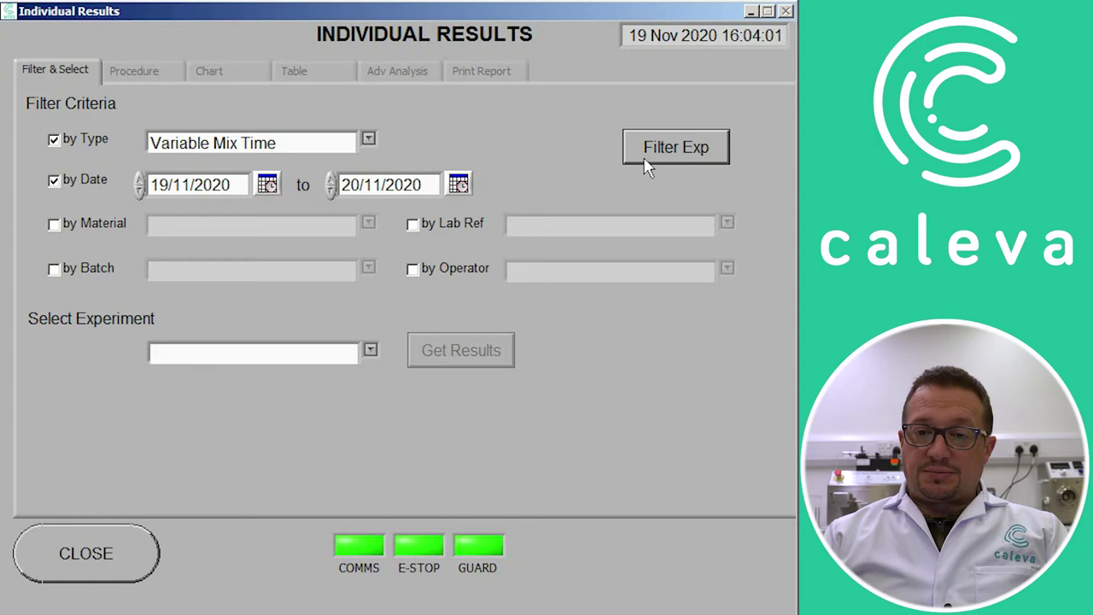
{"action": "left_click", "coordinate": [370, 351]}
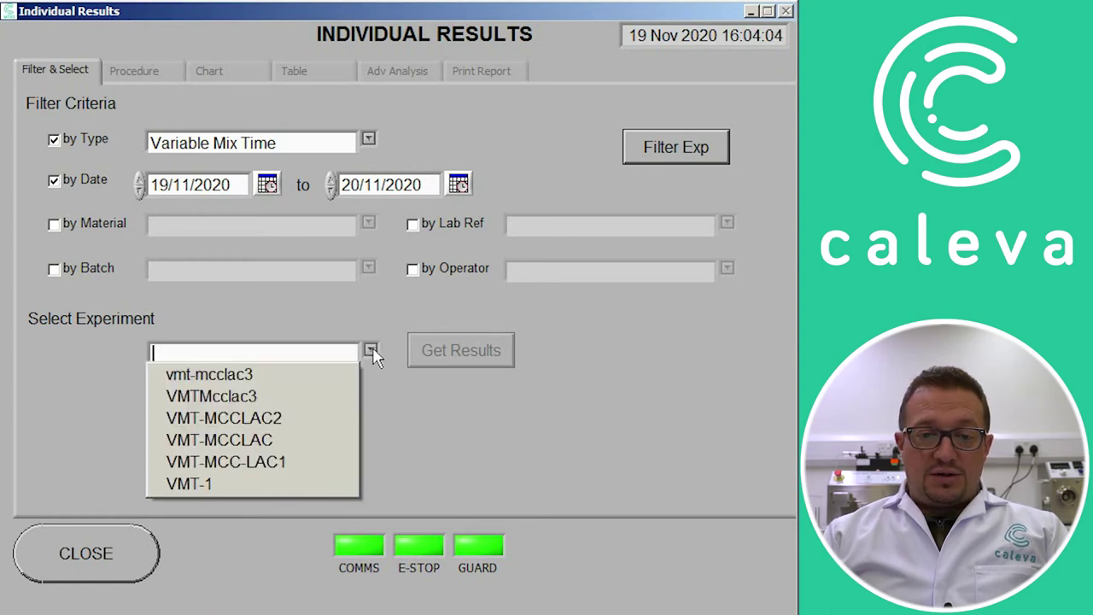
{"action": "left_click", "coordinate": [334, 380]}
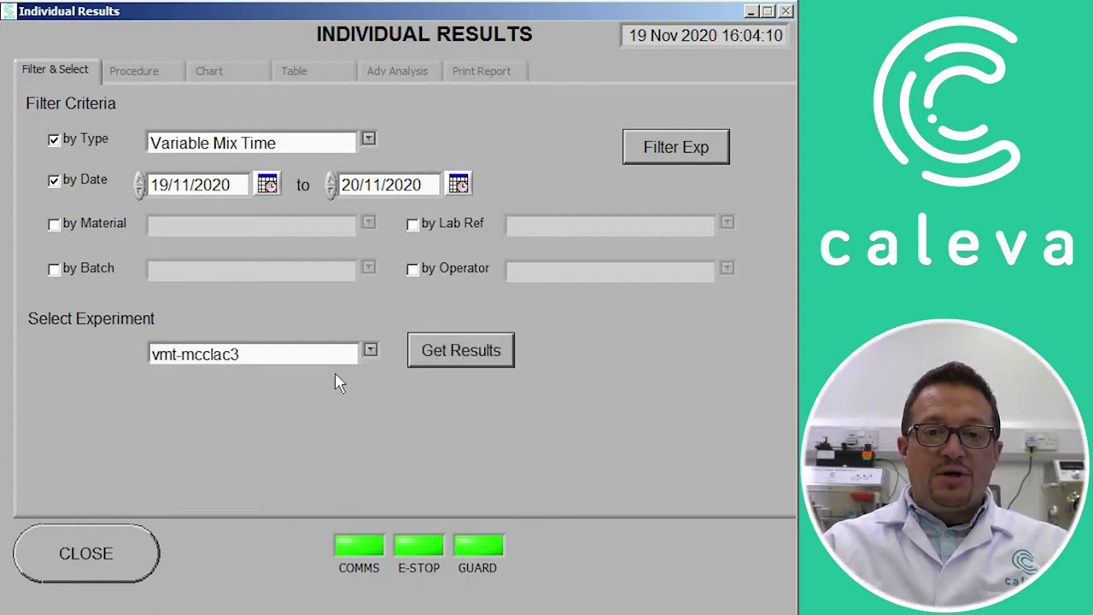
{"action": "left_click", "coordinate": [453, 353]}
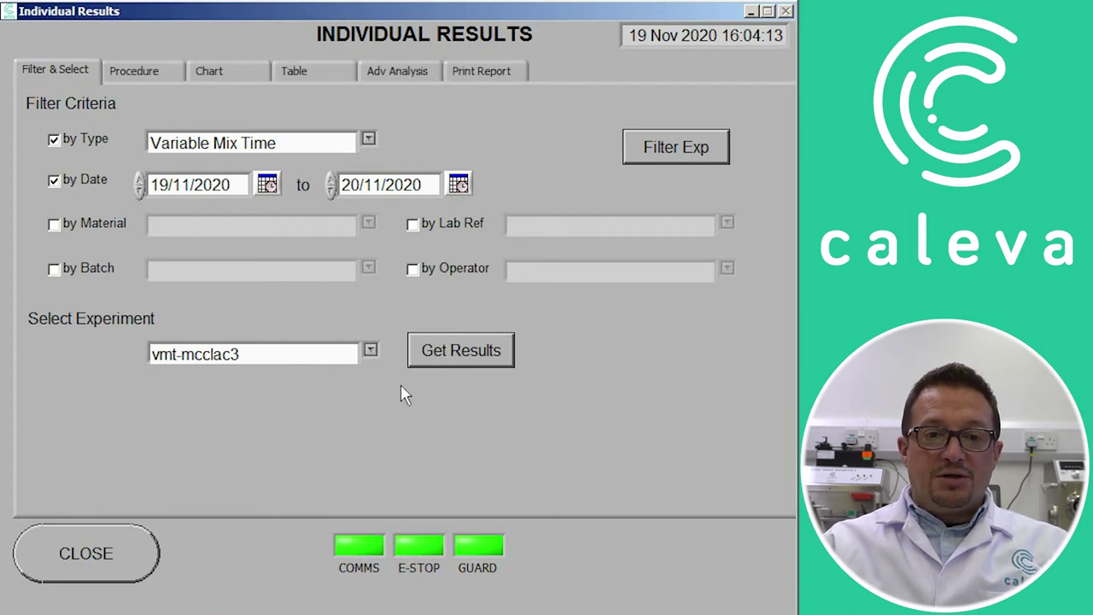
Display the Chart tab plotting vmt-mcclac3's mean line torque against total mix time.
{"action": "left_click", "coordinate": [220, 80]}
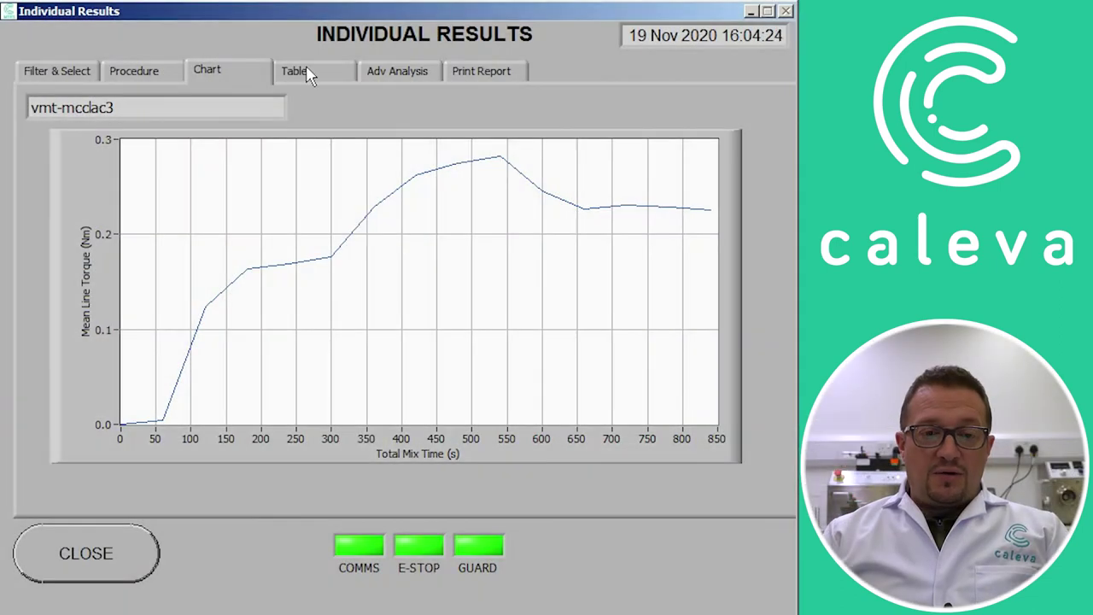
Review the results table, then print the vmt-mcclac3 report to PDF through the PrimoPDF printer.
{"action": "left_click", "coordinate": [309, 76]}
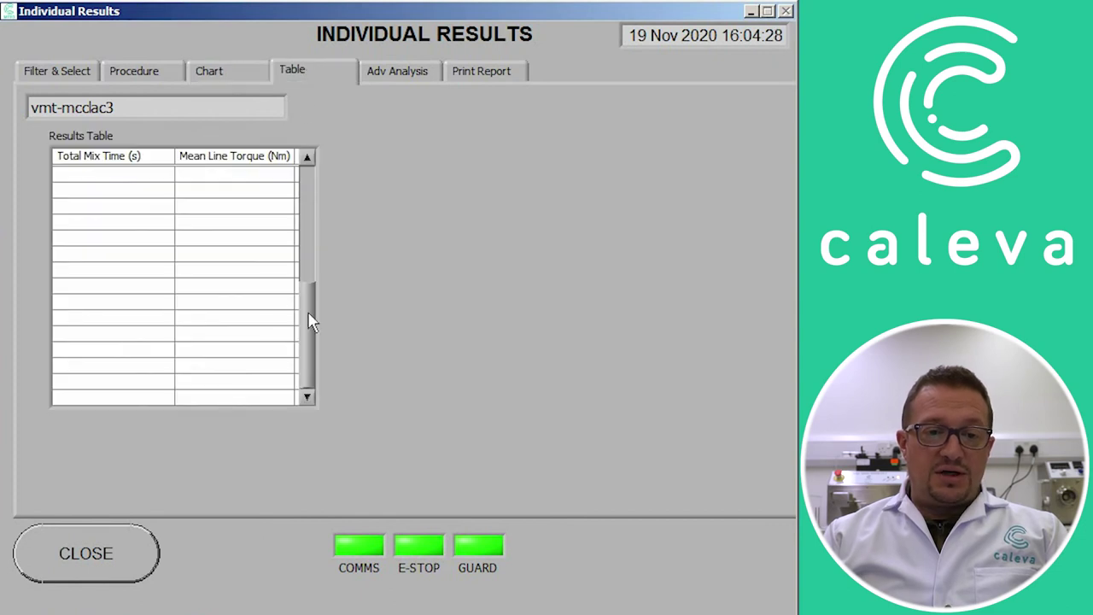
{"action": "left_click_drag", "start_coordinate": [311, 317], "coordinate": [321, 200]}
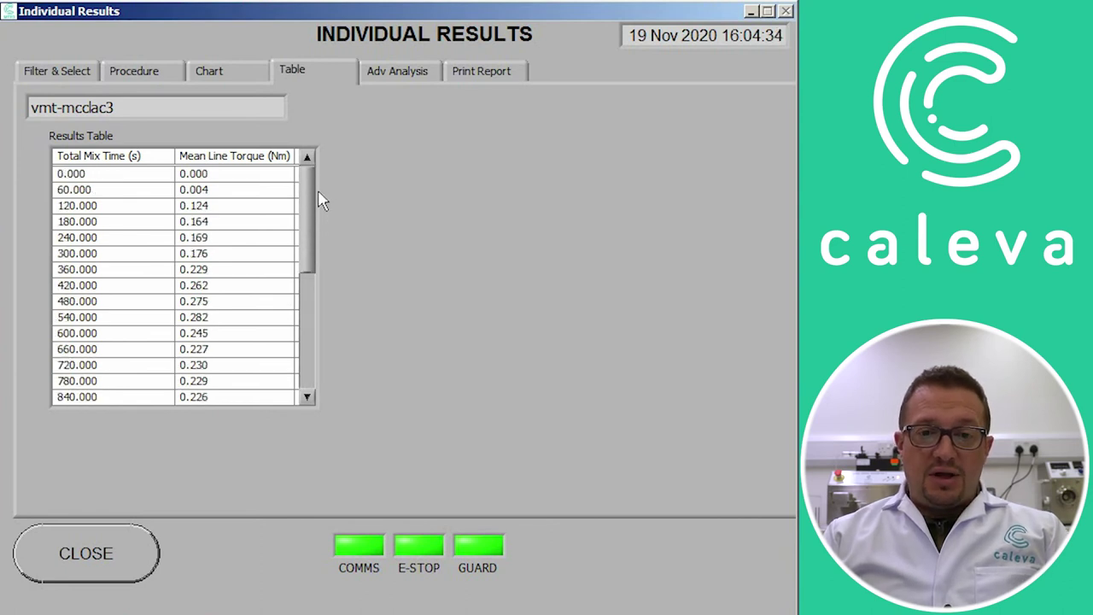
{"action": "left_click", "coordinate": [483, 77]}
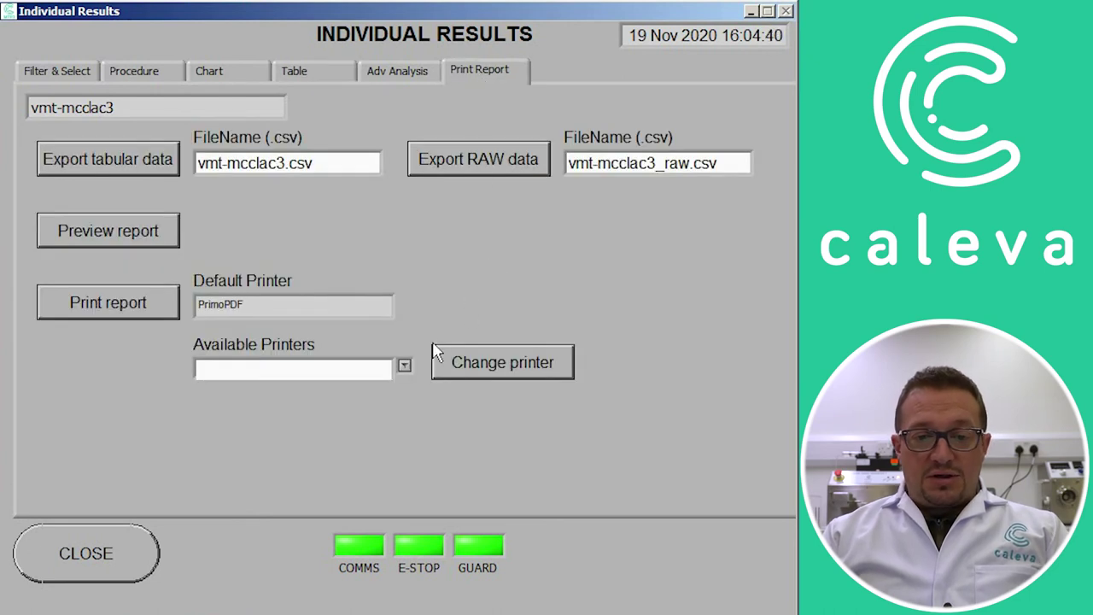
{"action": "left_click", "coordinate": [404, 366]}
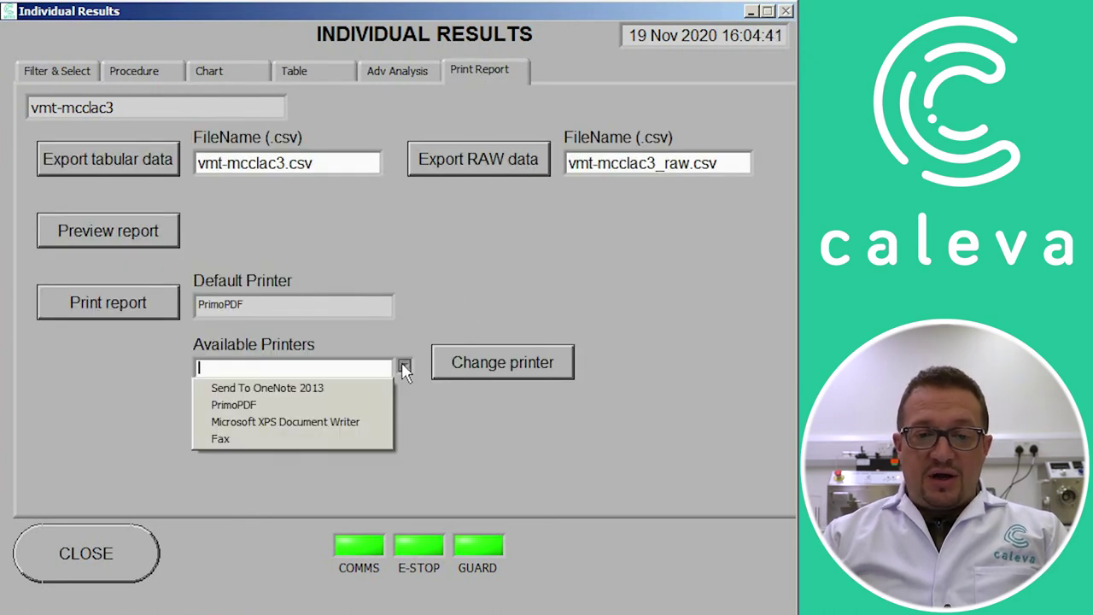
{"action": "left_click", "coordinate": [365, 407]}
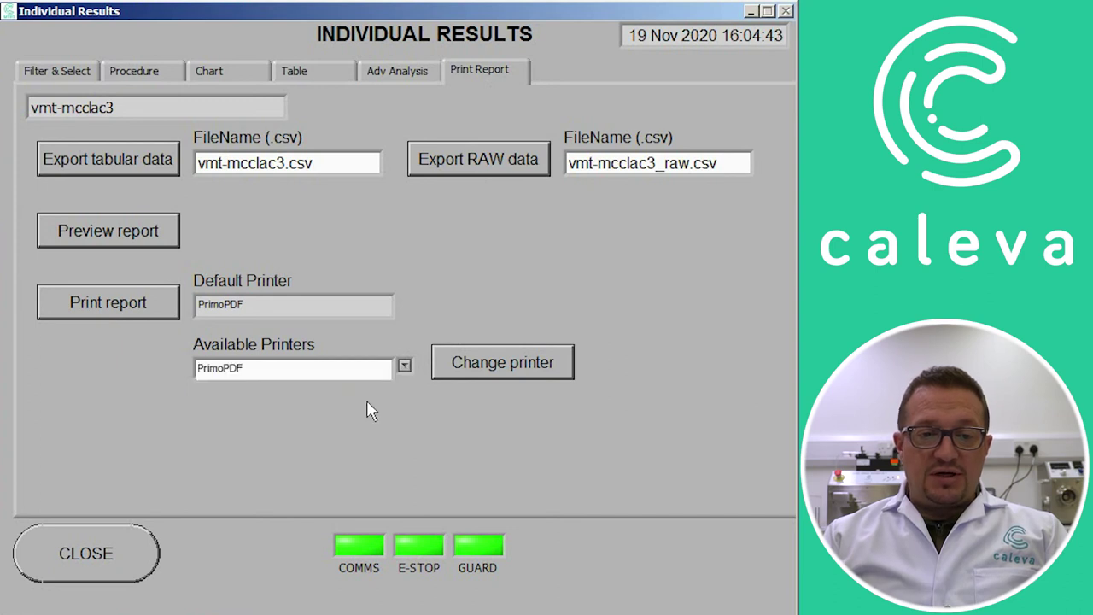
{"action": "left_click", "coordinate": [458, 371]}
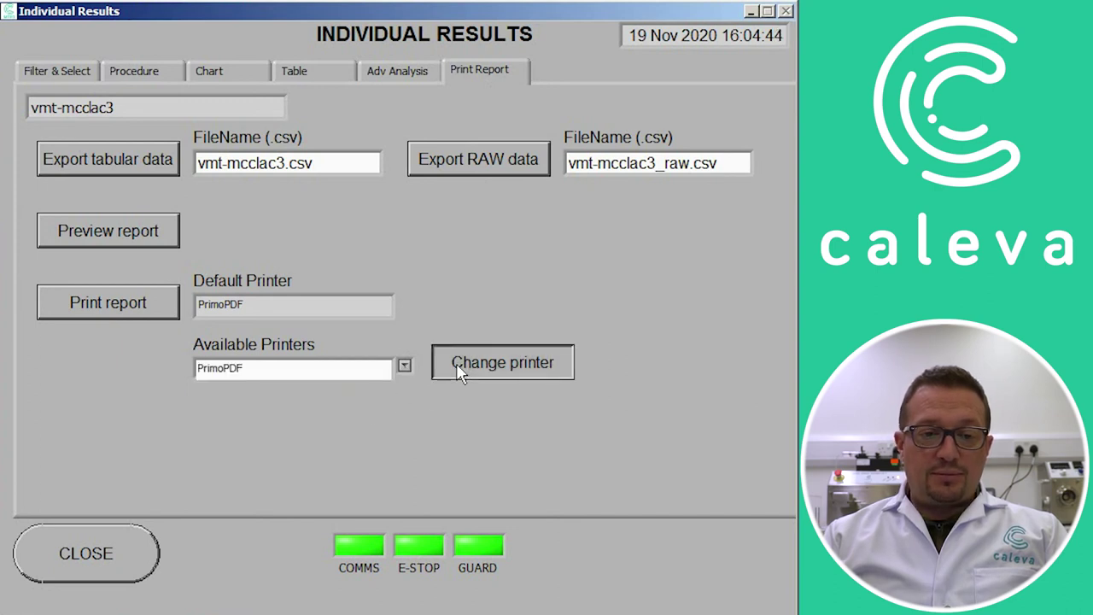
{"action": "left_click", "coordinate": [109, 312]}
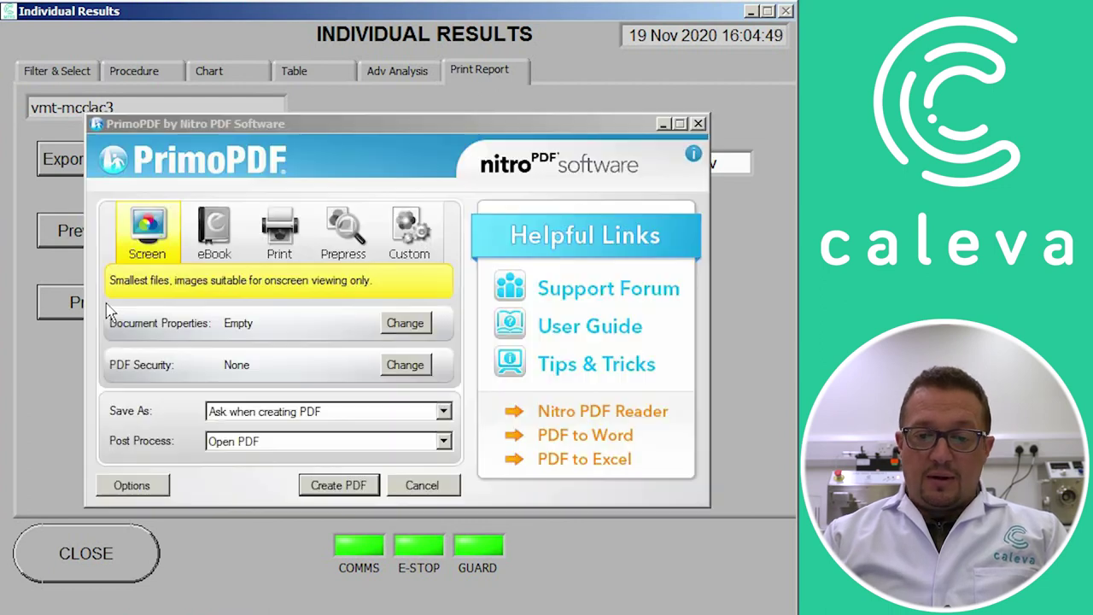
{"action": "left_click", "coordinate": [322, 494]}
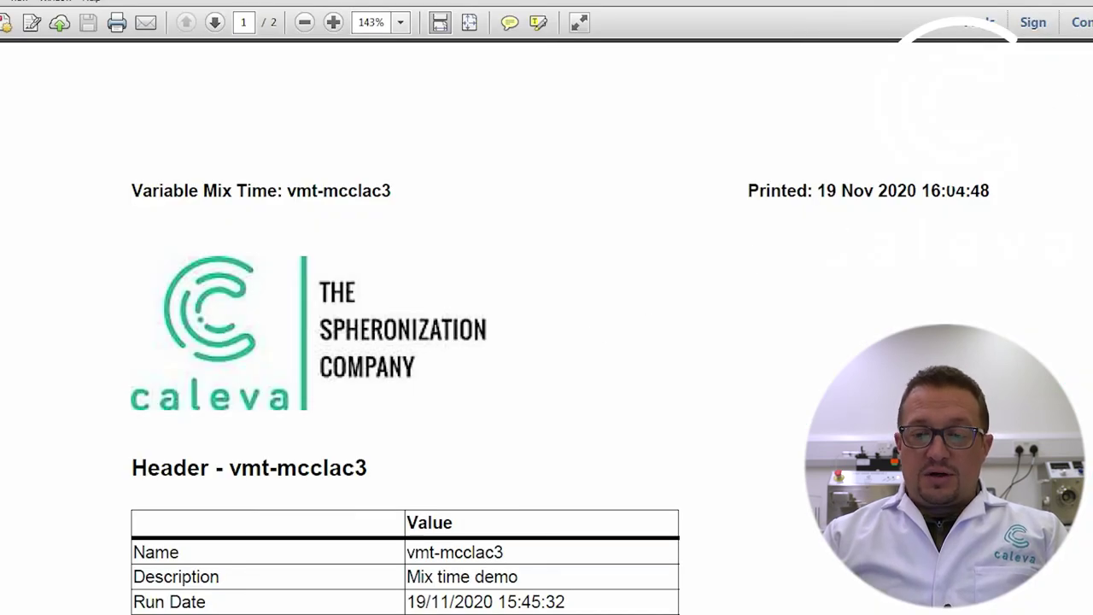
Scroll through the PDF report to review the torque chart and data table.
{"action": "scroll", "coordinate": [546, 324], "scroll_direction": "down", "scroll_amount": 5}
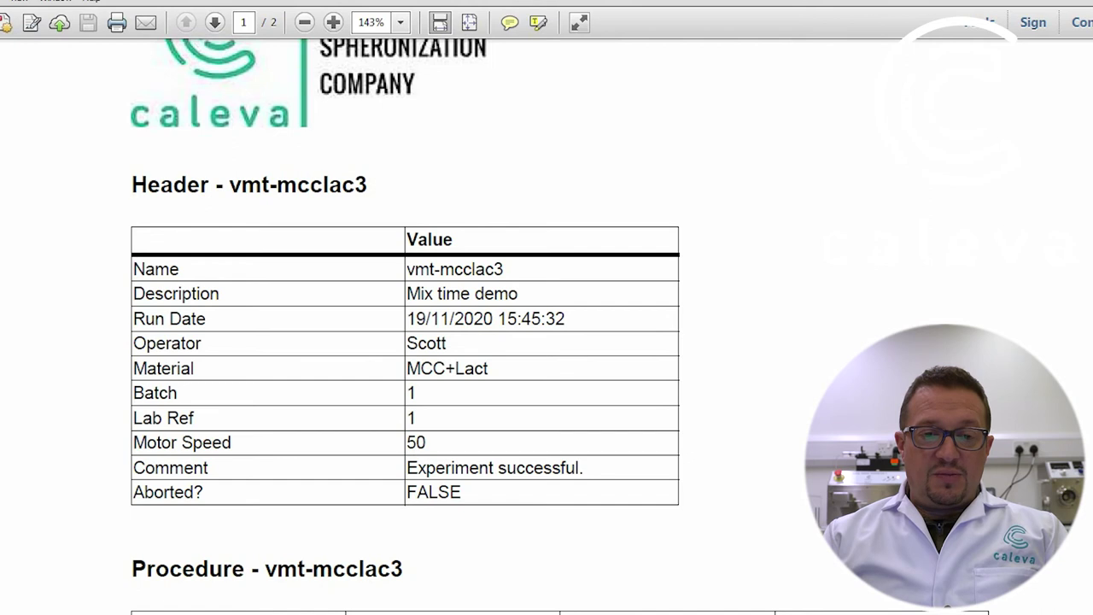
{"action": "scroll", "coordinate": [560, 326], "scroll_direction": "down", "scroll_amount": 5}
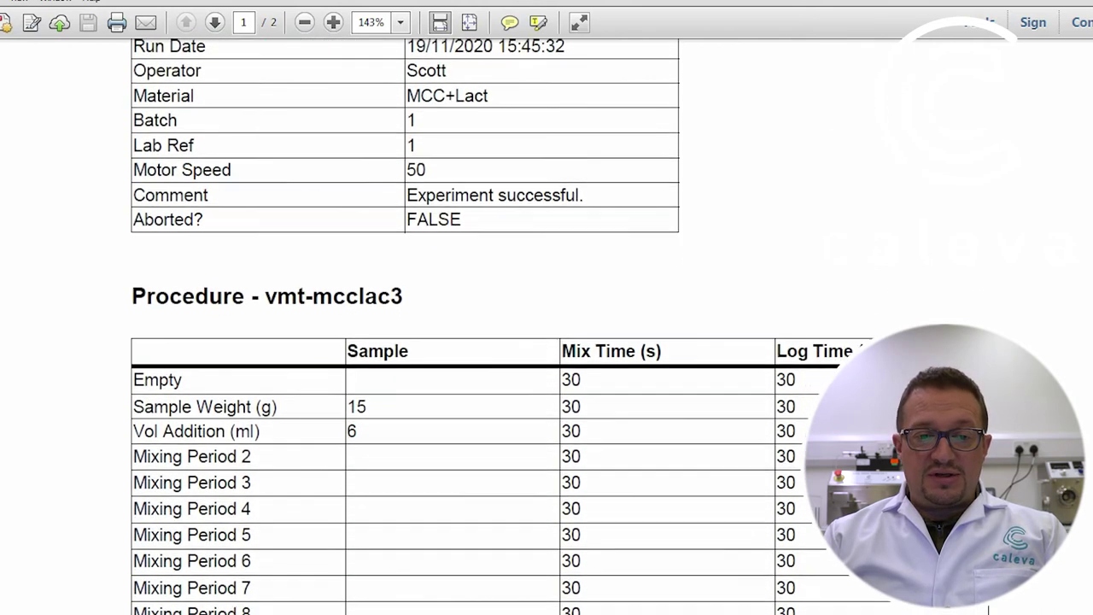
{"action": "scroll", "coordinate": [560, 327], "scroll_direction": "down", "scroll_amount": 3}
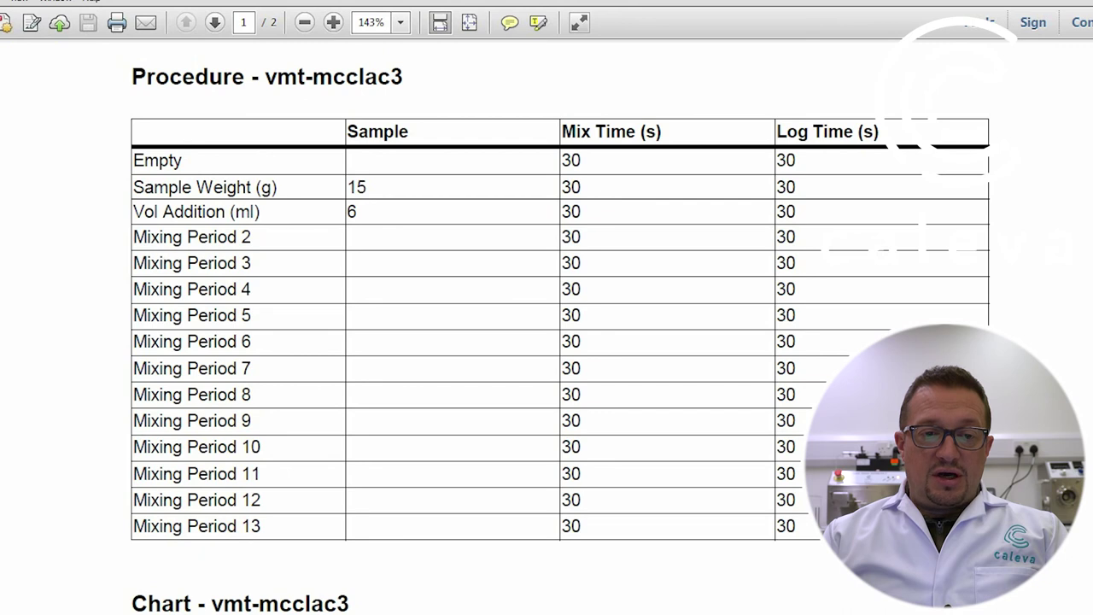
{"action": "scroll", "coordinate": [560, 326], "scroll_direction": "down", "scroll_amount": 5}
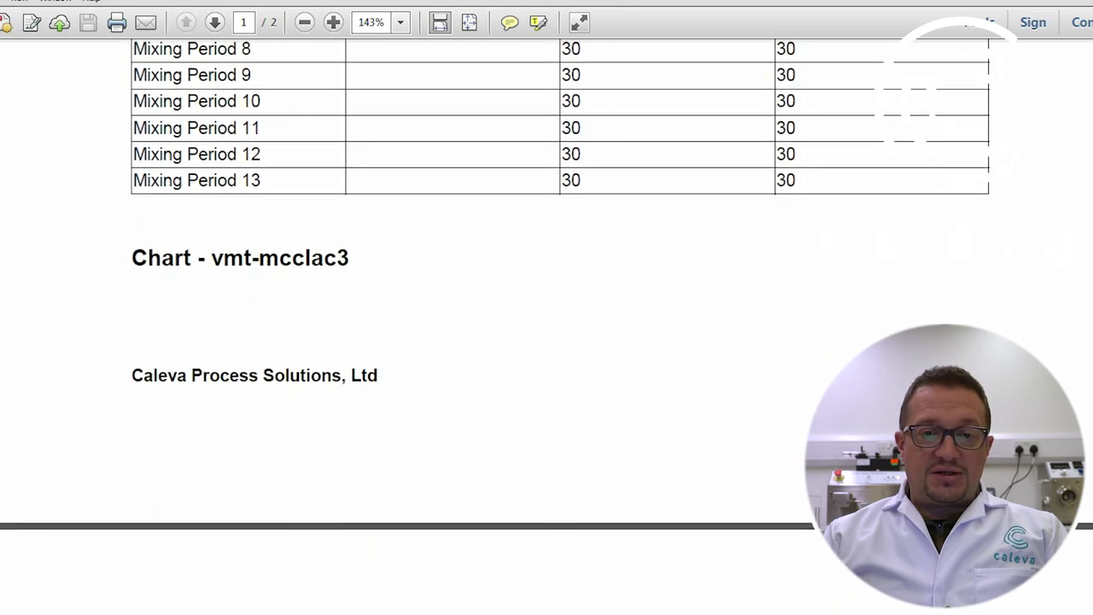
{"action": "scroll", "coordinate": [547, 326], "scroll_direction": "down", "scroll_amount": 5}
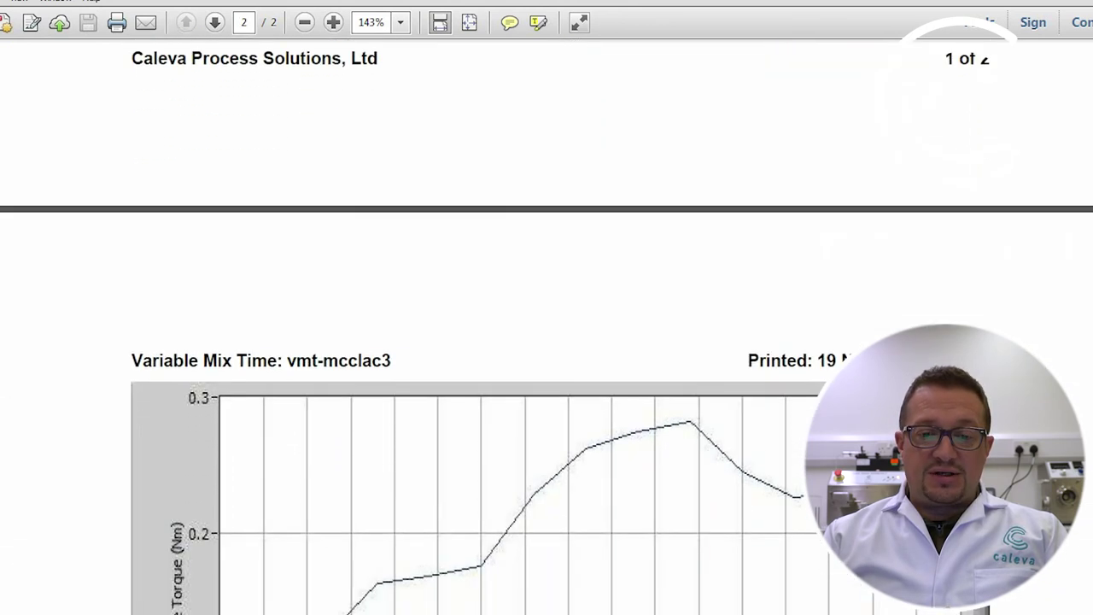
{"action": "scroll", "coordinate": [560, 326], "scroll_direction": "down", "scroll_amount": 5}
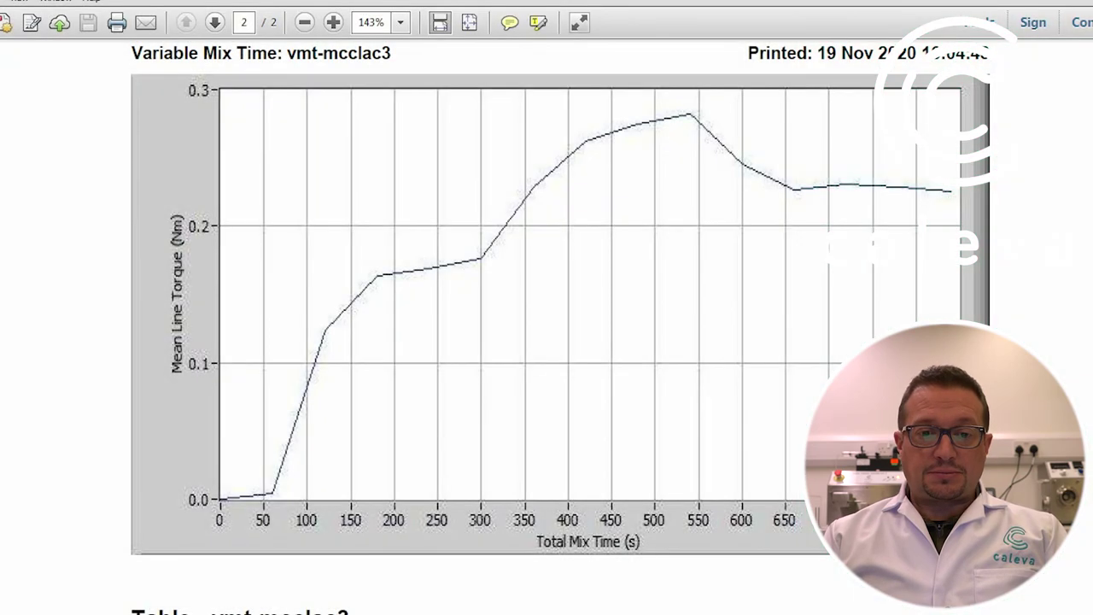
{"action": "scroll", "coordinate": [560, 329], "scroll_direction": "down", "scroll_amount": 2}
{"action": "scroll", "coordinate": [546, 324], "scroll_direction": "down", "scroll_amount": 7}
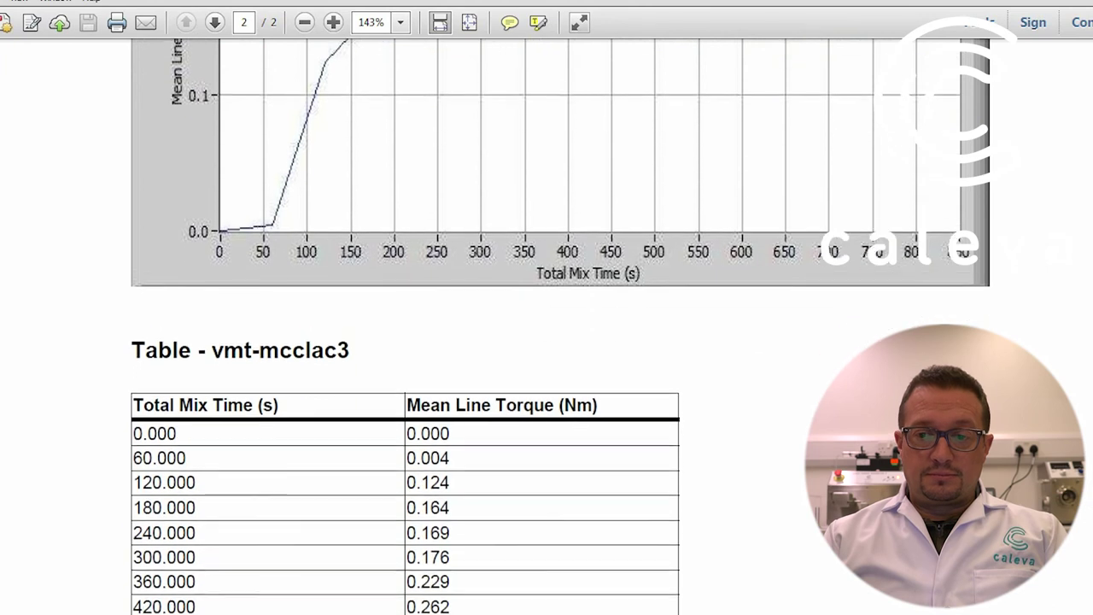
{"action": "scroll", "coordinate": [406, 342], "scroll_direction": "down", "scroll_amount": 1}
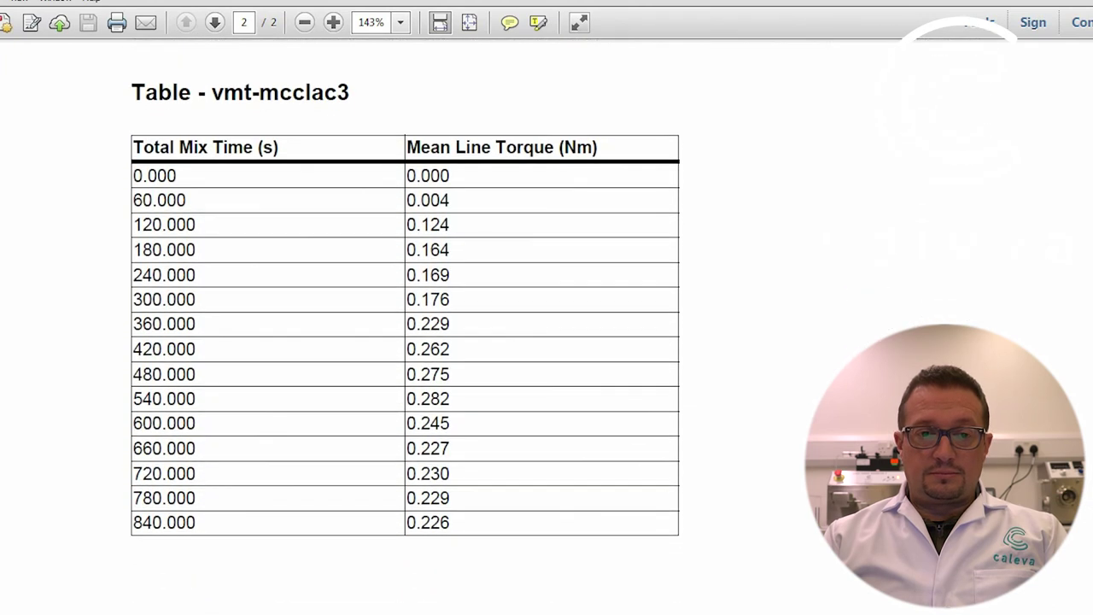
{"action": "scroll", "coordinate": [560, 314], "scroll_direction": "up", "scroll_amount": 1}
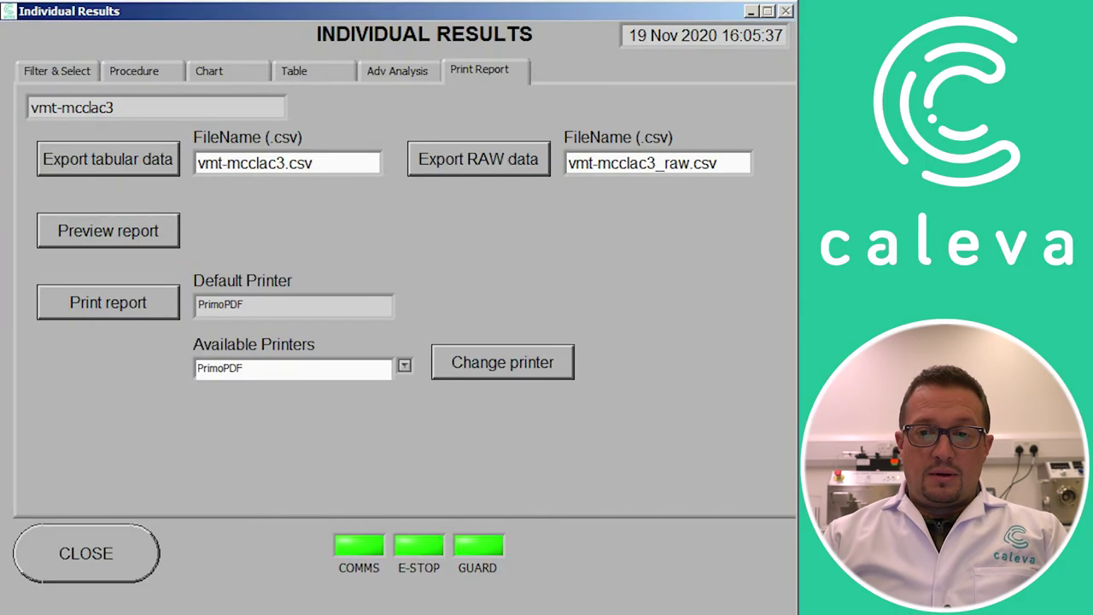
Close Individual Results and, in Compare Results, filter Variable Mix Time experiments by date.
{"action": "left_click", "coordinate": [86, 564]}
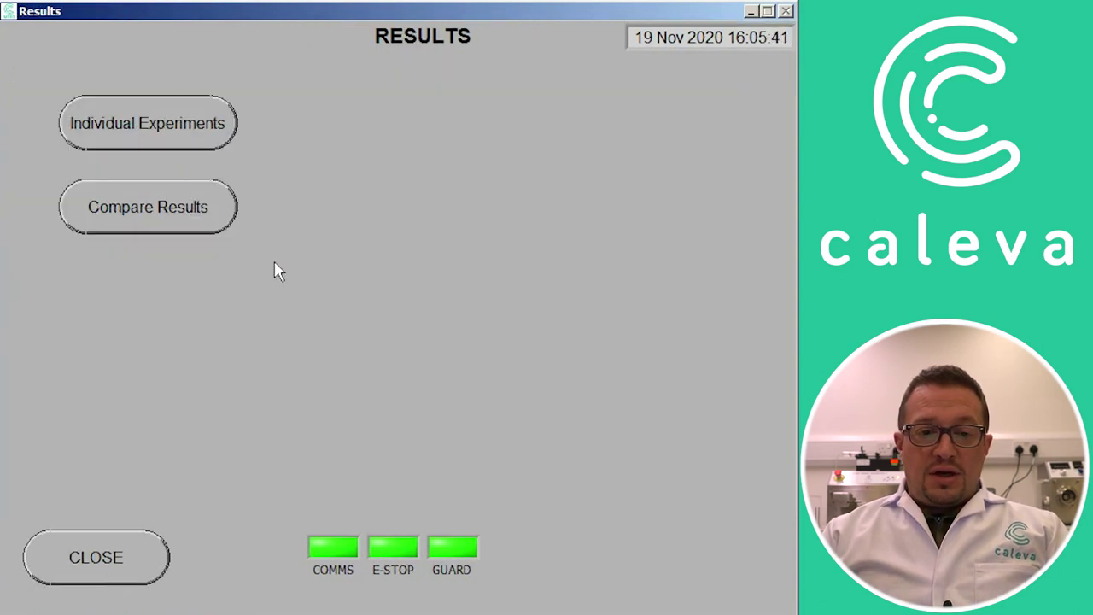
{"action": "left_click", "coordinate": [141, 223]}
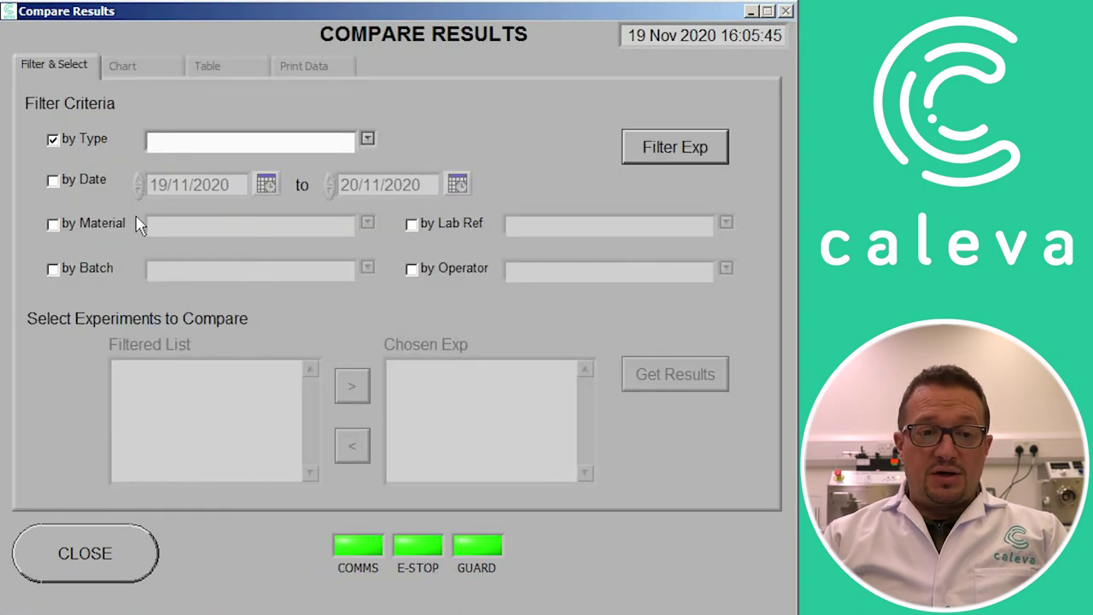
{"action": "left_click", "coordinate": [369, 143]}
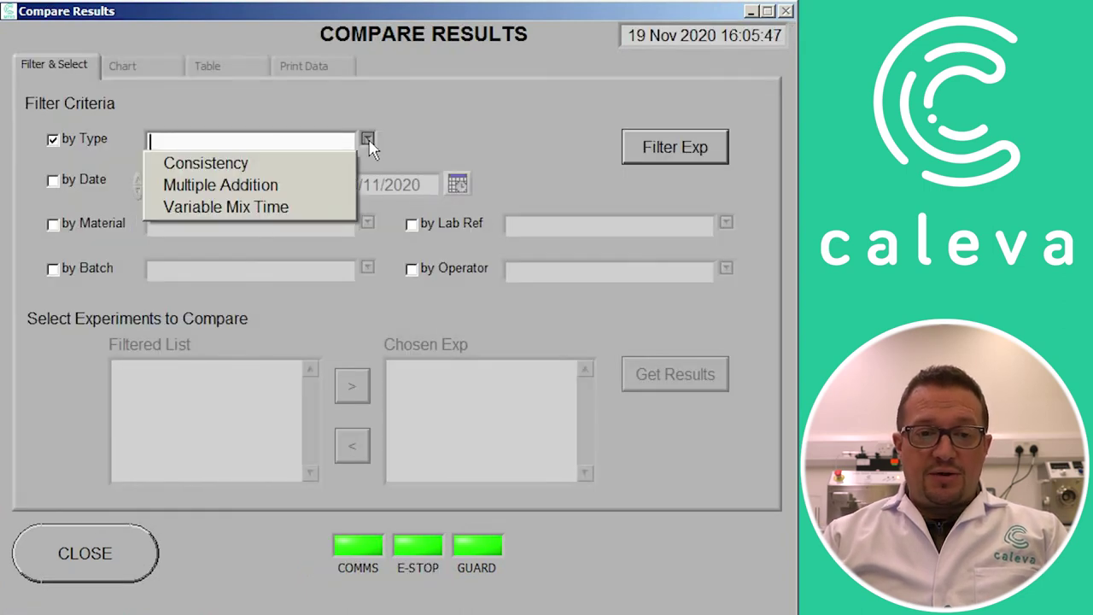
{"action": "left_click", "coordinate": [313, 208]}
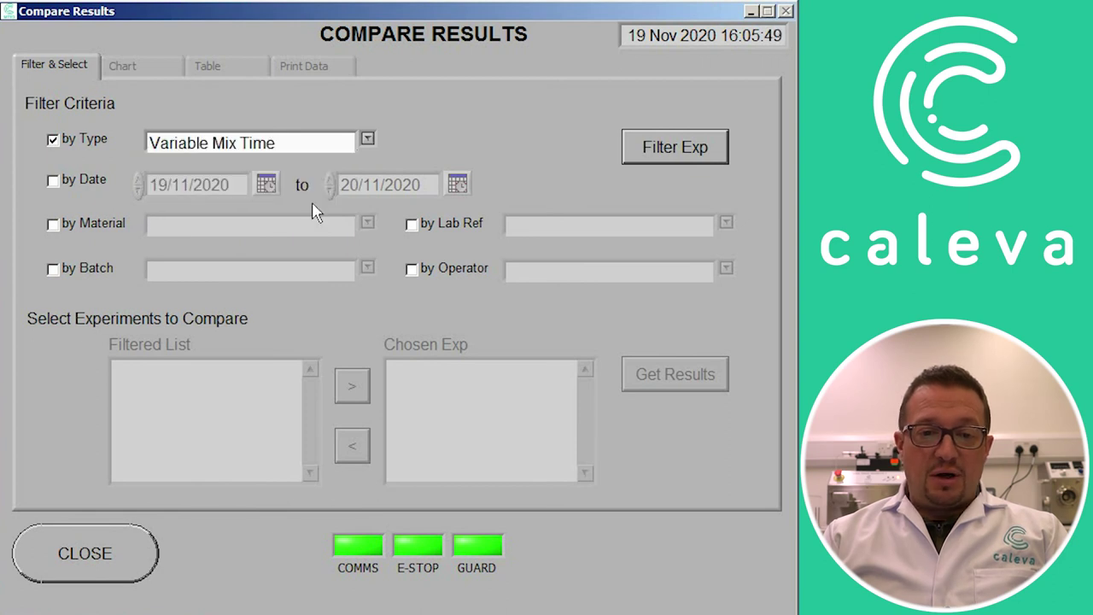
{"action": "left_click", "coordinate": [53, 182]}
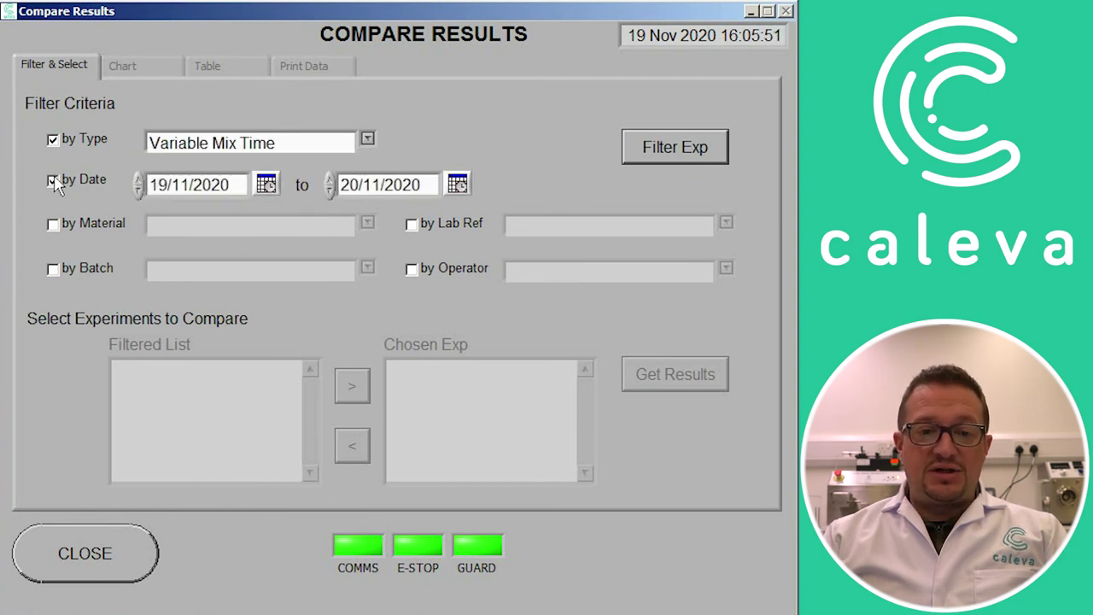
{"action": "left_click", "coordinate": [667, 149]}
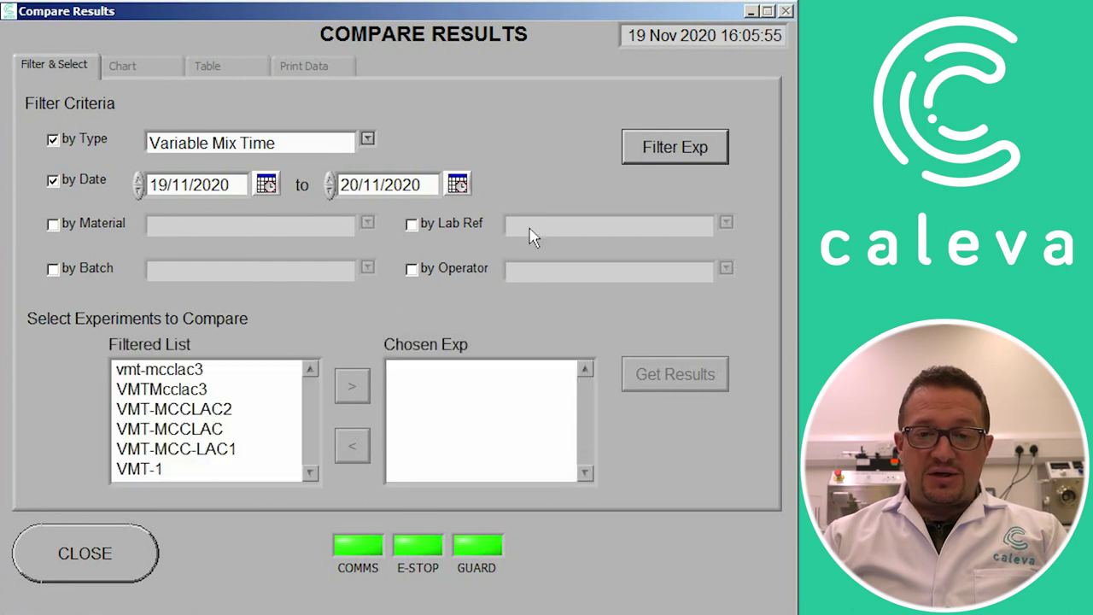
Add vmt-mcclac3, VMT-MCCLAC and VMT-MCCLAC2 to the comparison and load their results.
{"action": "left_click", "coordinate": [213, 372]}
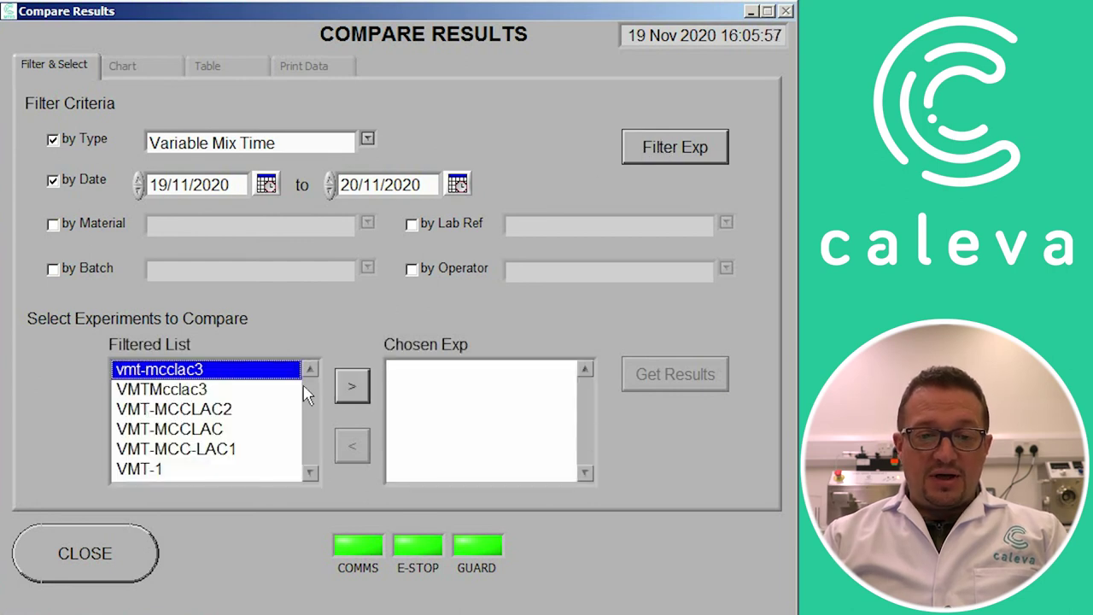
{"action": "left_click", "coordinate": [350, 388]}
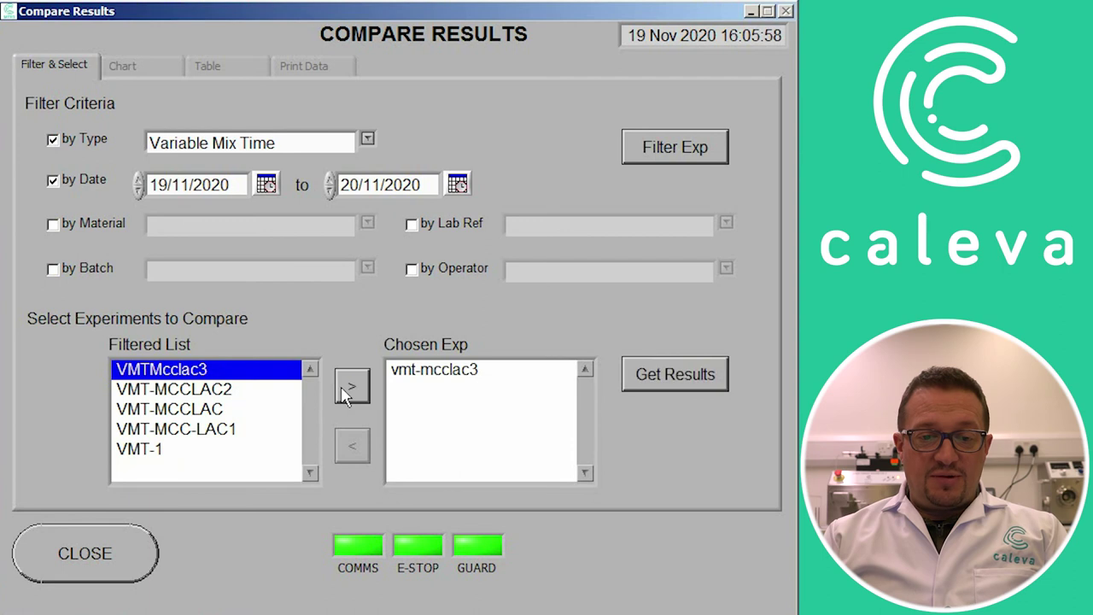
{"action": "left_click", "coordinate": [222, 413]}
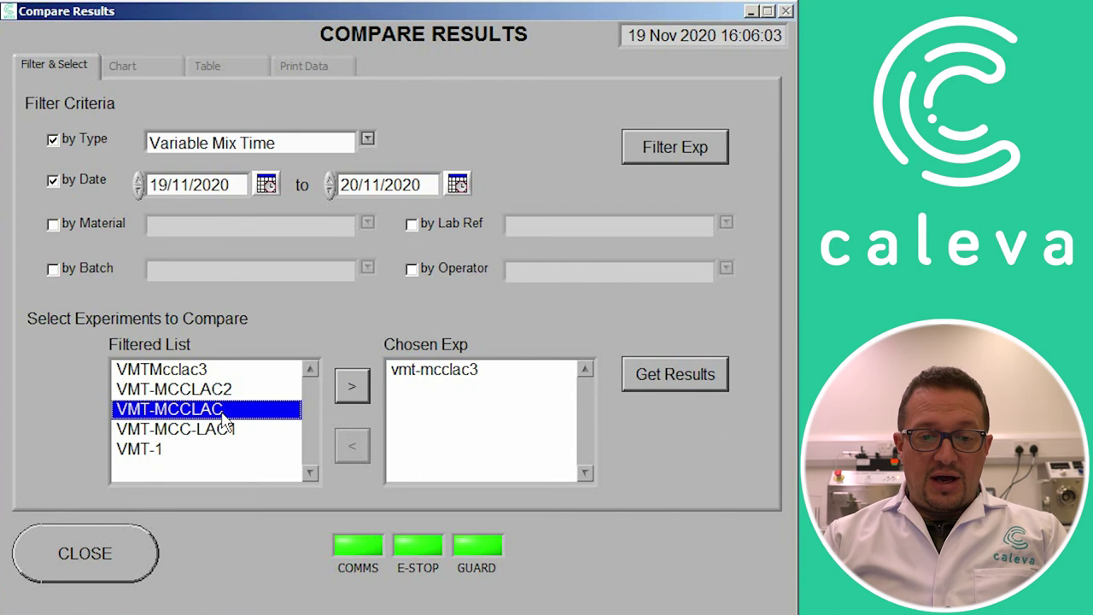
{"action": "left_click", "coordinate": [344, 395]}
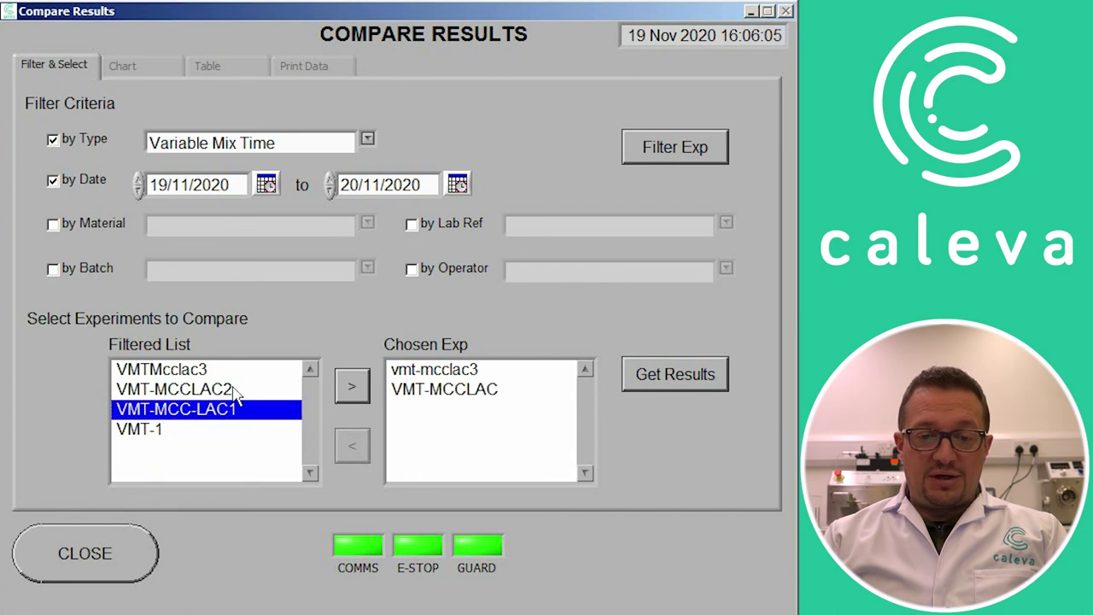
{"action": "left_click", "coordinate": [227, 390]}
{"action": "left_click", "coordinate": [352, 388]}
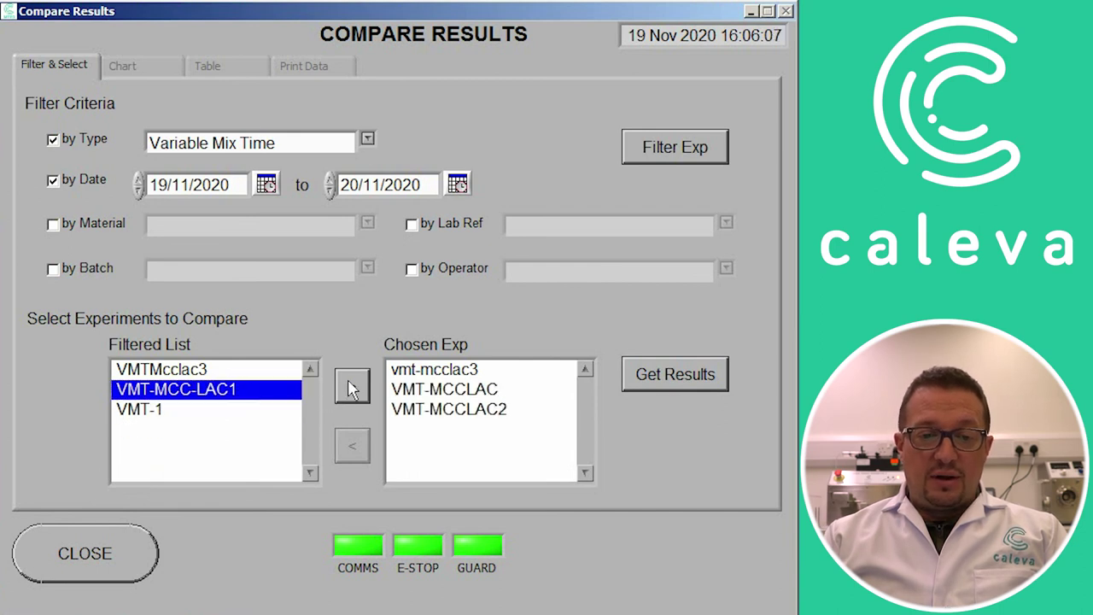
{"action": "left_click", "coordinate": [651, 375]}
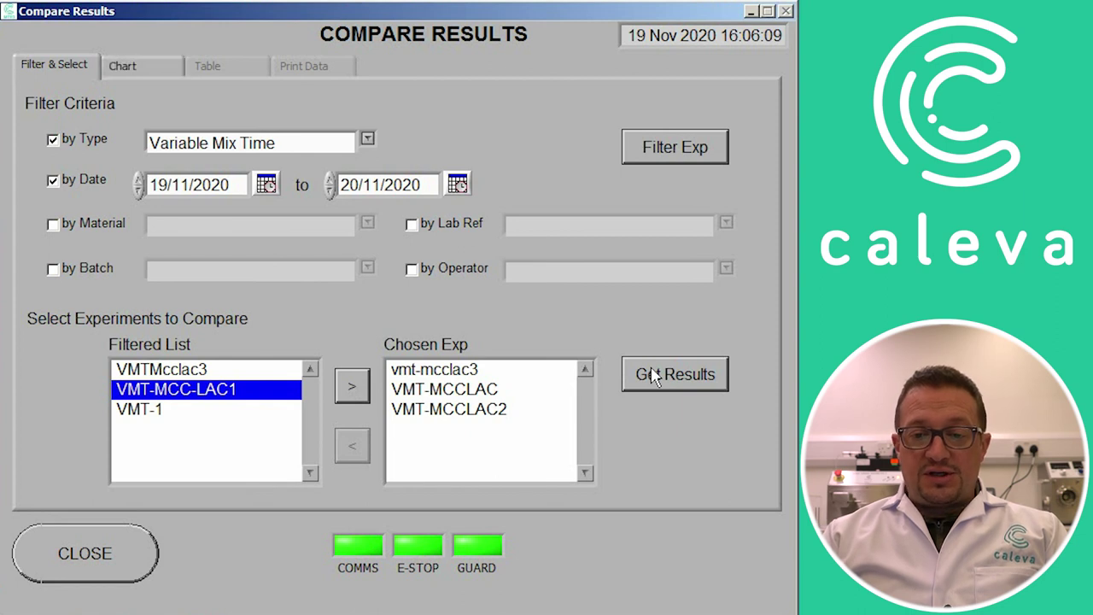
Chart the three experiments together and choose PrimoPDF as the report printer.
{"action": "left_click", "coordinate": [128, 68]}
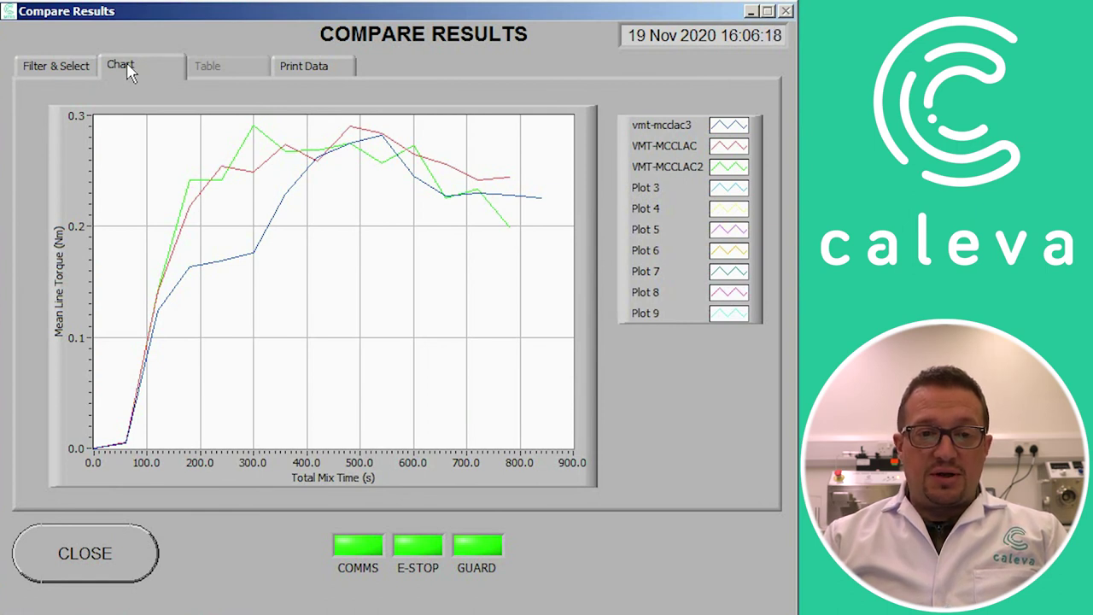
{"action": "left_click", "coordinate": [315, 70]}
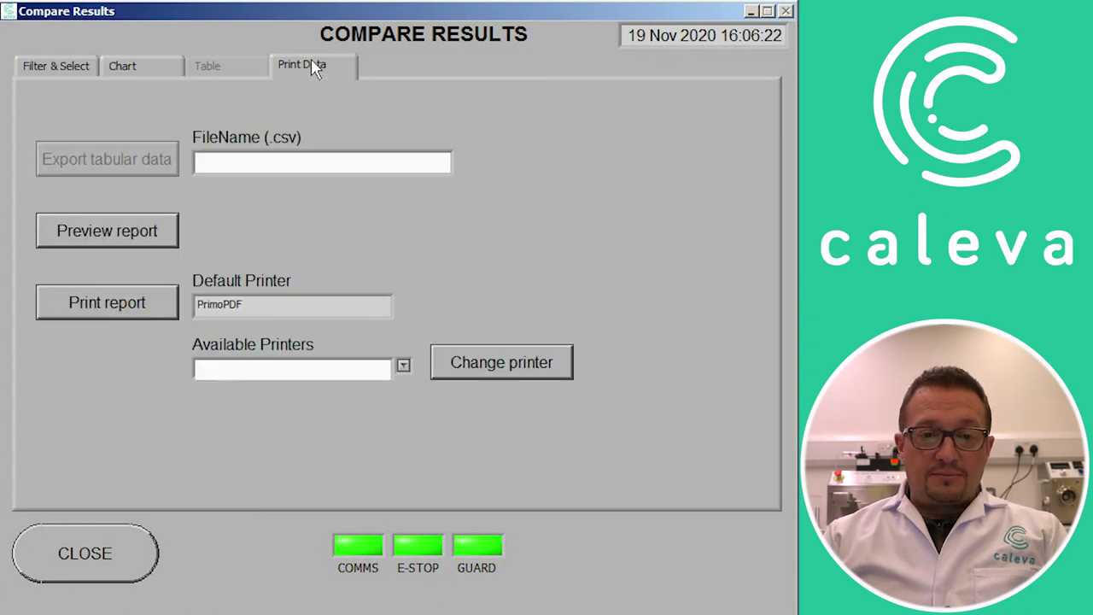
{"action": "left_click", "coordinate": [403, 365]}
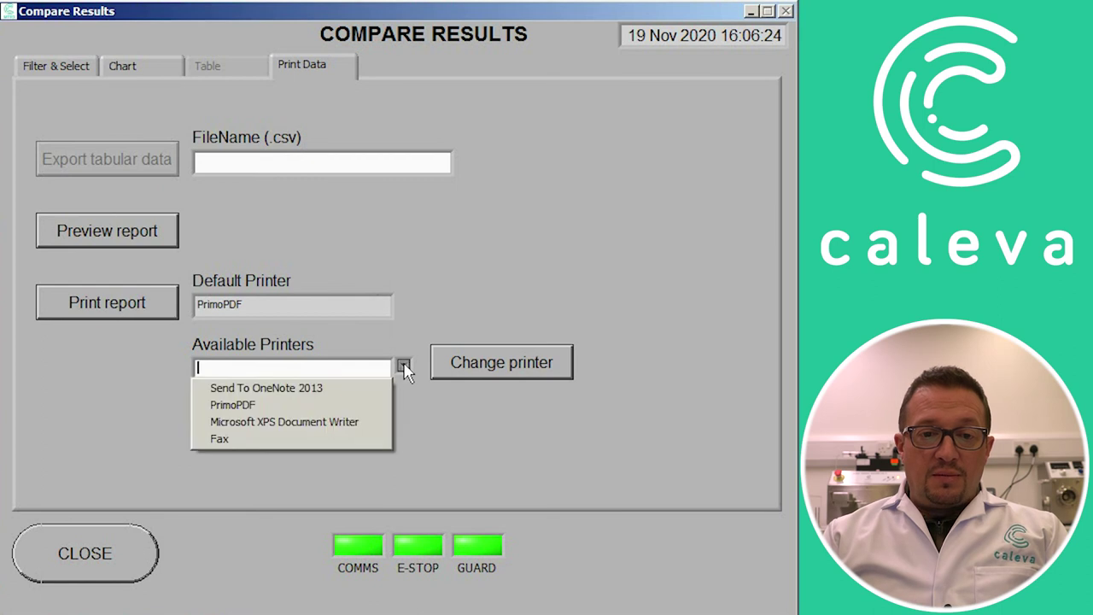
{"action": "left_click", "coordinate": [359, 407]}
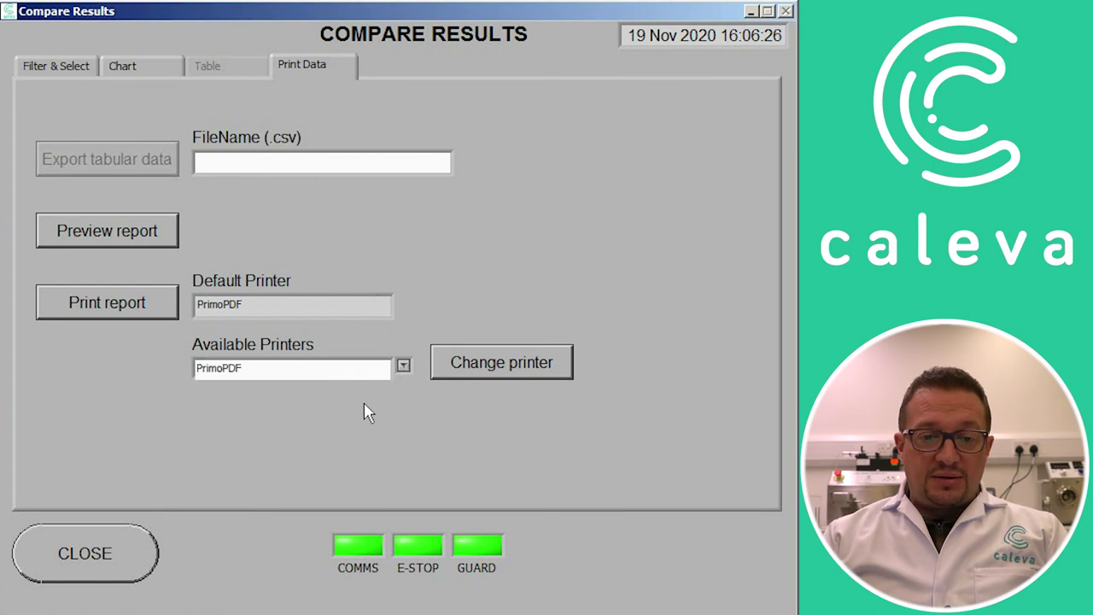
Print the 'Compare: Variable Mix Time' report to PDF, overwriting the existing file.
{"action": "left_click", "coordinate": [113, 312]}
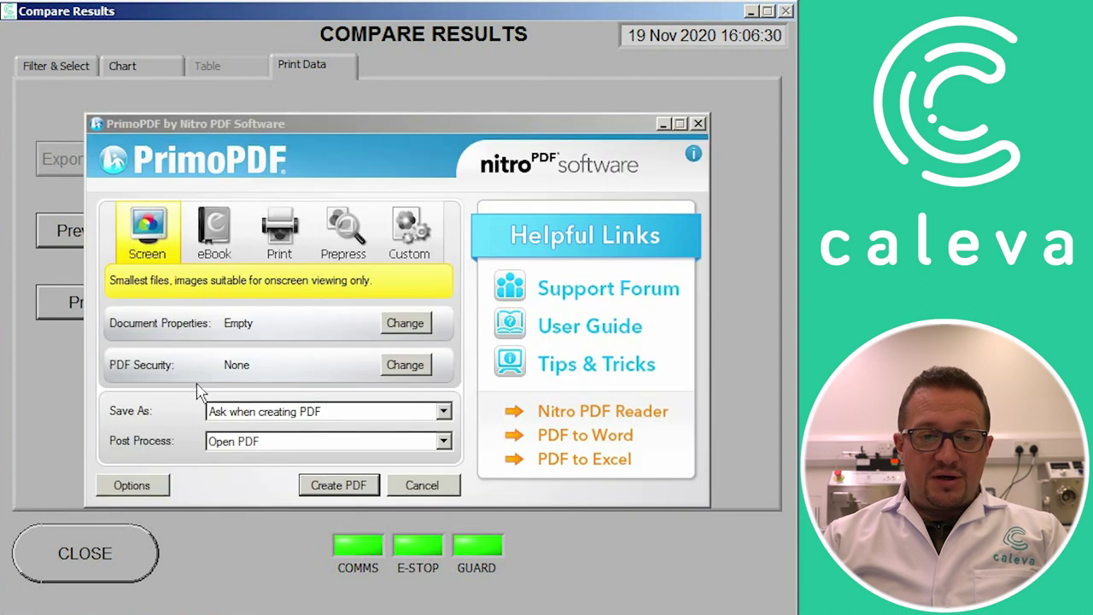
{"action": "left_click", "coordinate": [333, 490]}
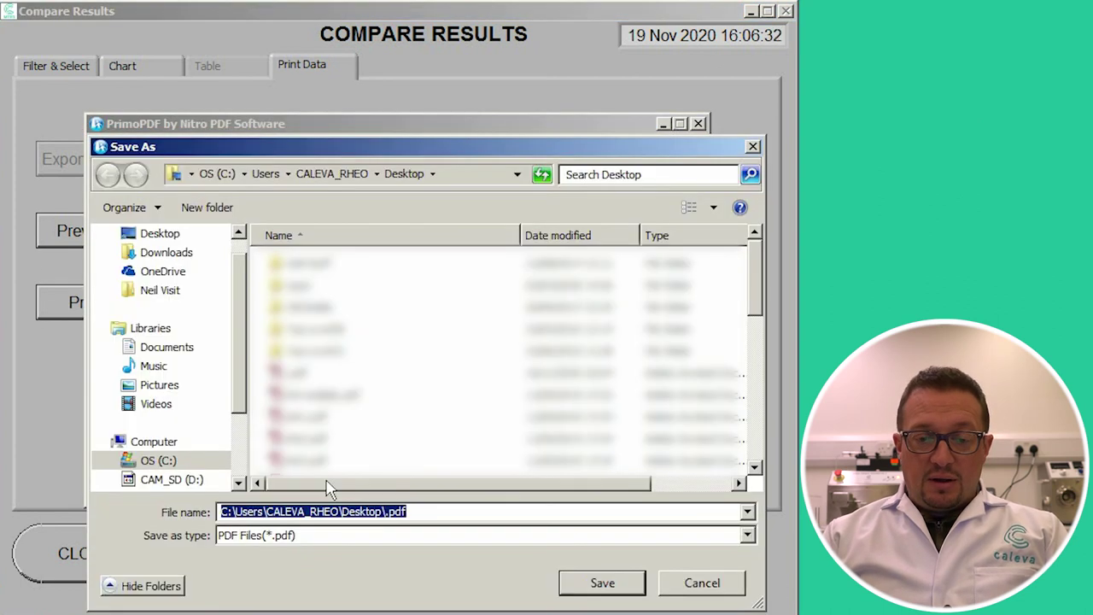
{"action": "left_click", "coordinate": [590, 594]}
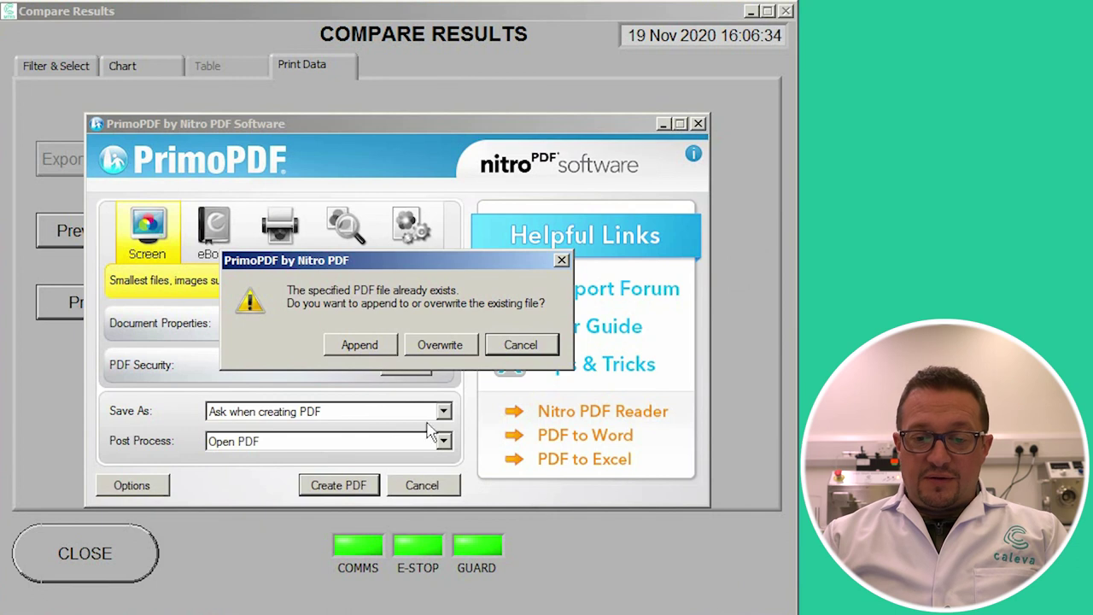
{"action": "left_click", "coordinate": [439, 345]}
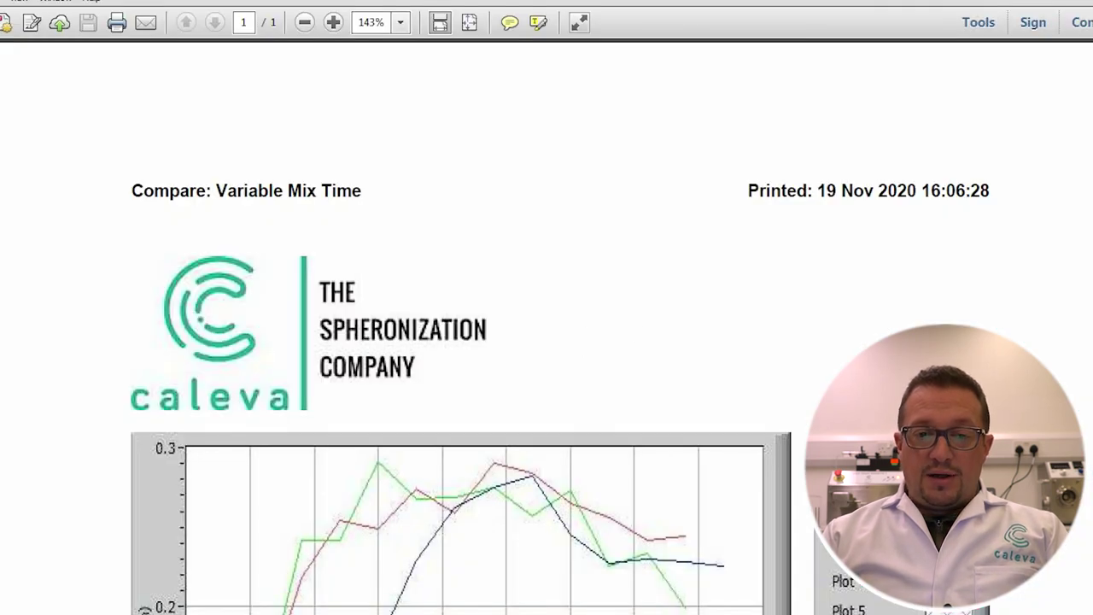
{"action": "scroll", "coordinate": [547, 326], "scroll_direction": "down", "scroll_amount": 5}
{"action": "scroll", "coordinate": [546, 326], "scroll_direction": "down", "scroll_amount": 3}
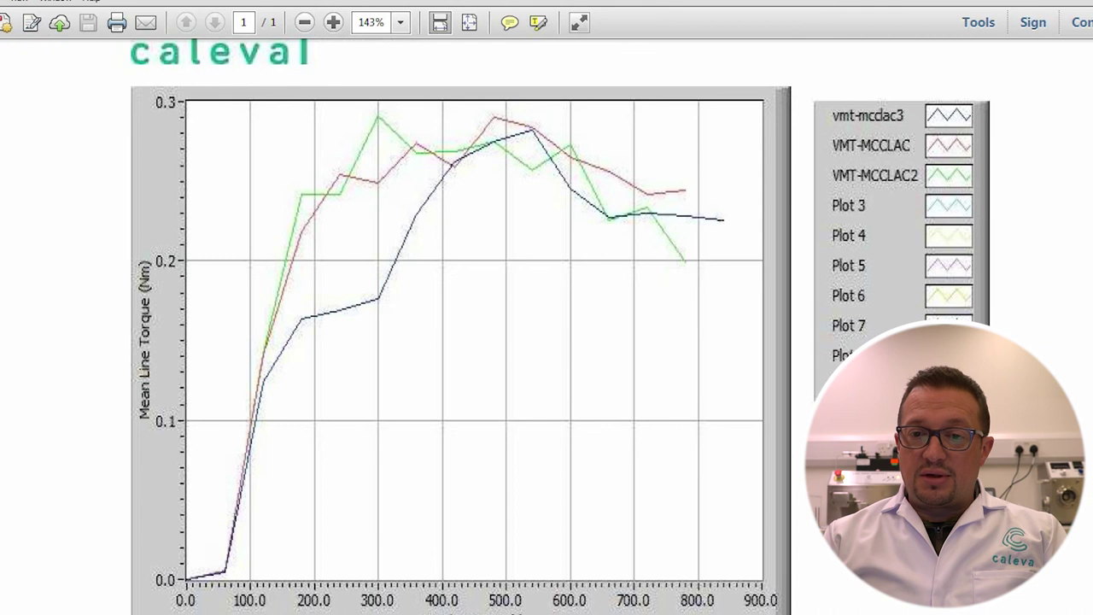
{"action": "scroll", "coordinate": [546, 326], "scroll_direction": "up", "scroll_amount": 7}
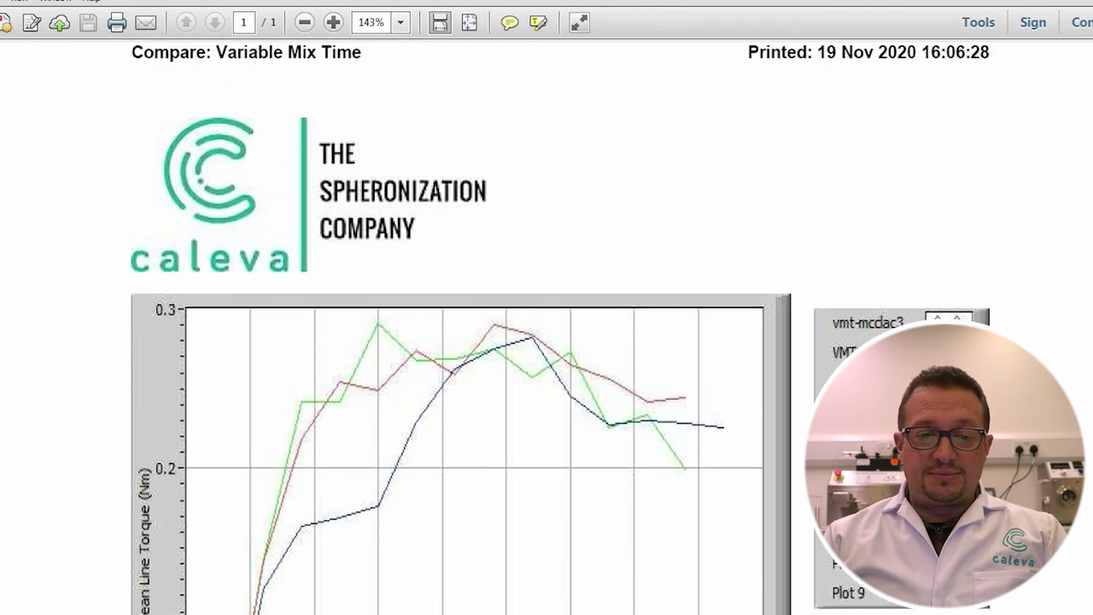